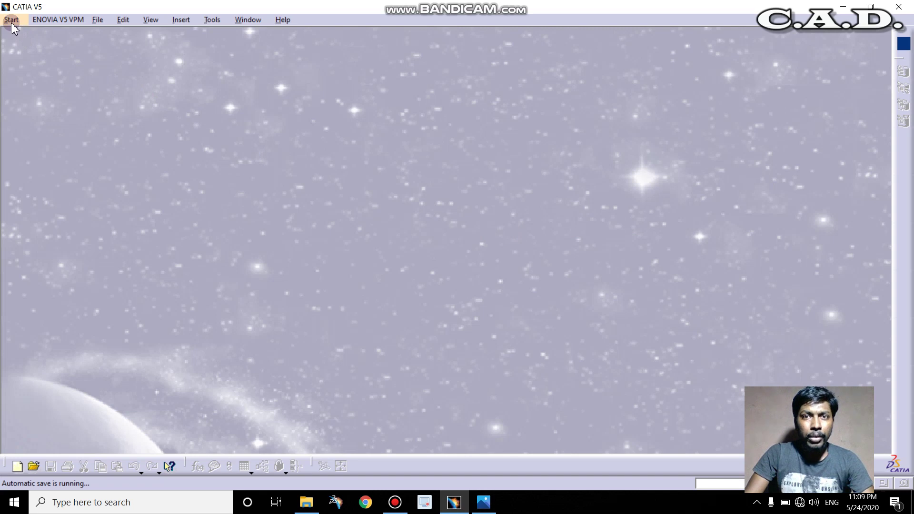
Step: Create a new part named Part1 from the Sketcher workbench of Mechanical Design
{"action": "left_click", "coordinate": [11, 22]}
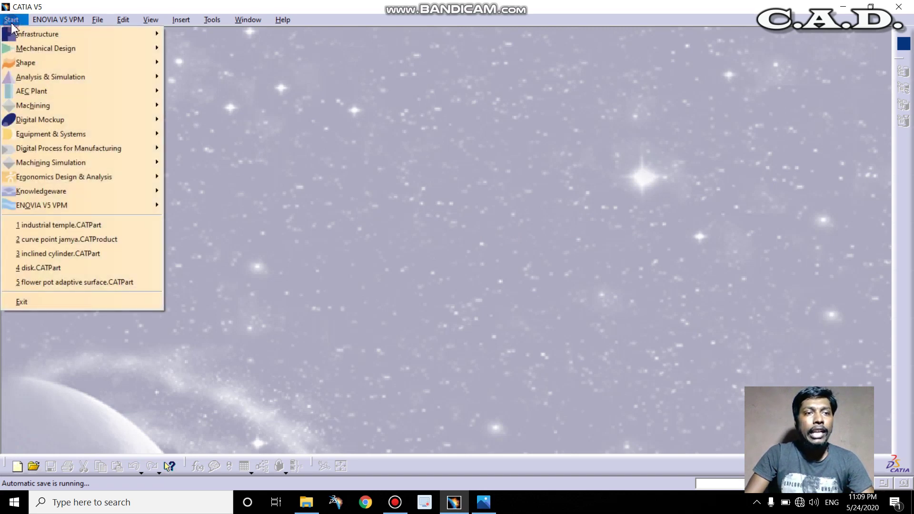
{"action": "mouse_move", "coordinate": [36, 39]}
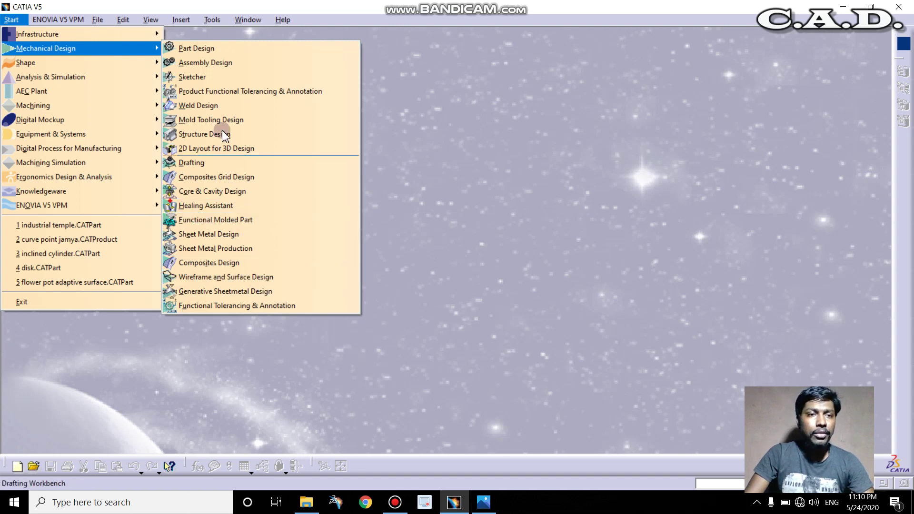
{"action": "left_click", "coordinate": [230, 79]}
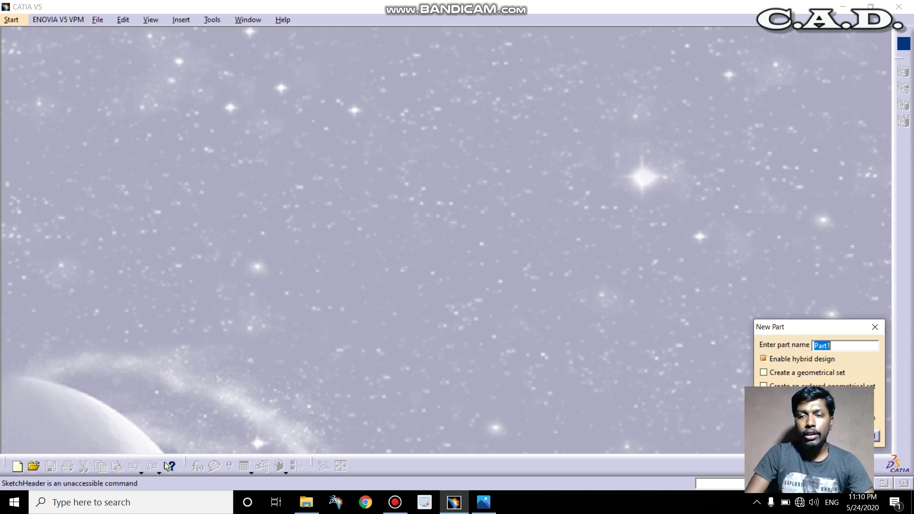
{"action": "key", "text": "Return"}
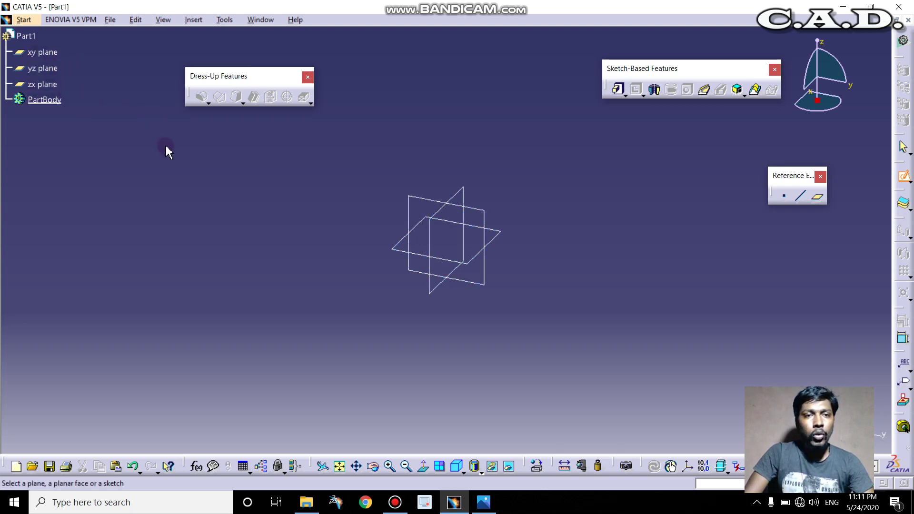
Step: Line up the Sketch-Based, Dress-Up and Reference Elements toolbars above the planes, and undock the Transformation Features toolbar and the uppermost docked four-icon toolbar
{"action": "left_click_drag", "start_coordinate": [652, 68], "coordinate": [502, 68]}
{"action": "mouse_move", "coordinate": [283, 76]}
{"action": "left_mouse_down"}
{"action": "mouse_move", "coordinate": [306, 42]}
{"action": "mouse_move", "coordinate": [445, 50]}
{"action": "mouse_move", "coordinate": [437, 44]}
{"action": "left_mouse_up"}
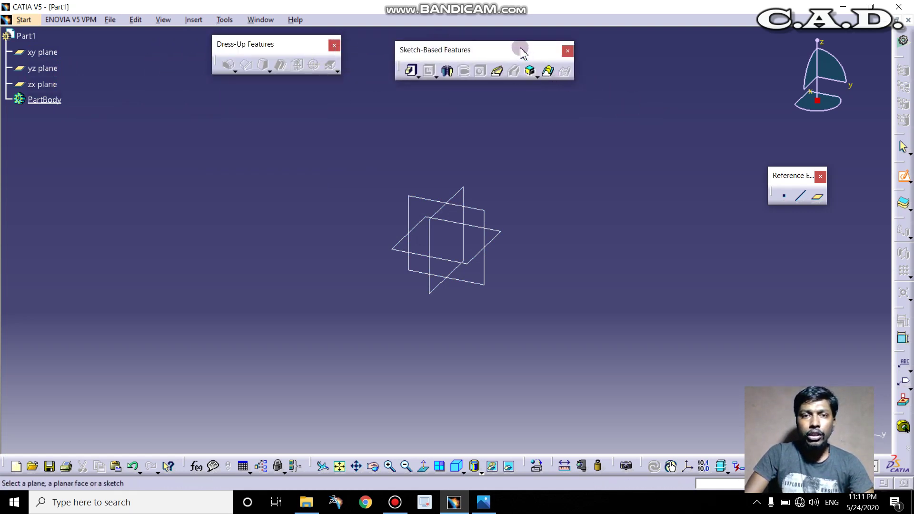
{"action": "left_click_drag", "start_coordinate": [512, 43], "coordinate": [479, 33]}
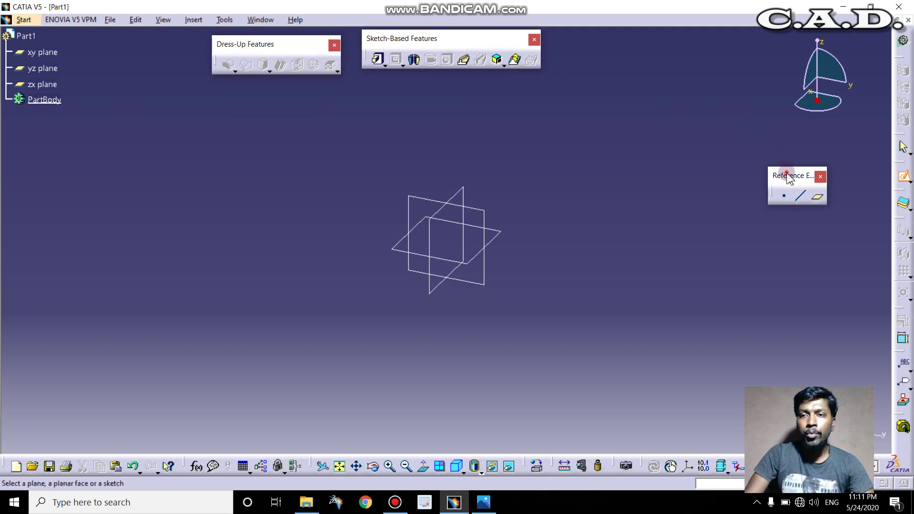
{"action": "mouse_move", "coordinate": [787, 176]}
{"action": "left_mouse_down"}
{"action": "mouse_move", "coordinate": [671, 76]}
{"action": "mouse_move", "coordinate": [660, 48]}
{"action": "mouse_move", "coordinate": [607, 48]}
{"action": "left_mouse_up"}
{"action": "left_click_drag", "start_coordinate": [306, 45], "coordinate": [313, 44]}
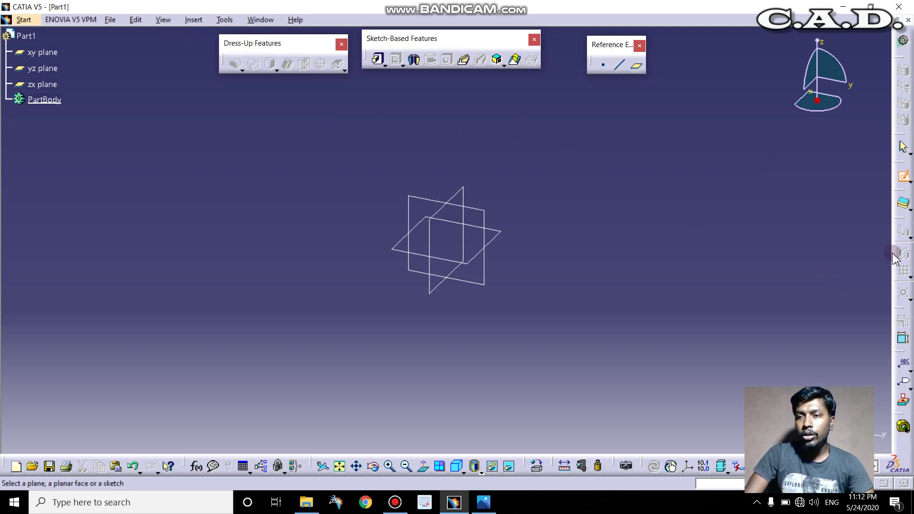
{"action": "left_click_drag", "start_coordinate": [904, 224], "coordinate": [750, 111]}
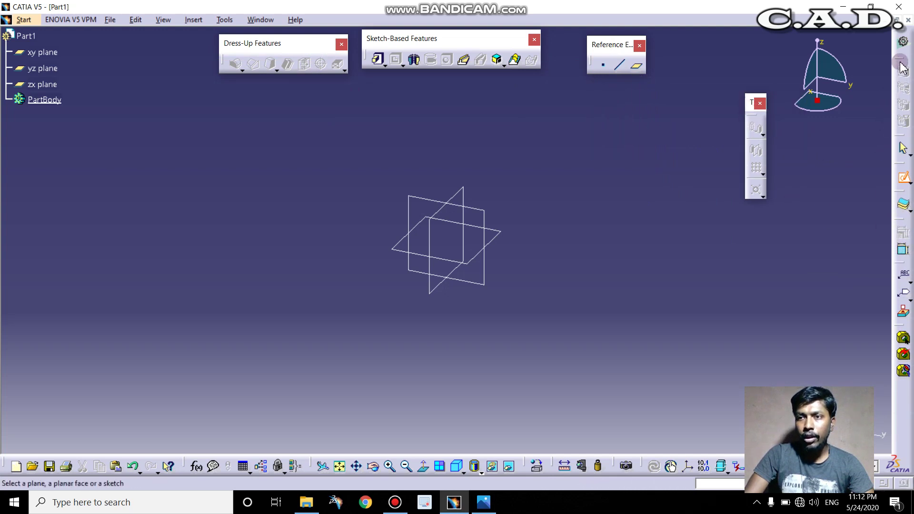
{"action": "left_click_drag", "start_coordinate": [901, 59], "coordinate": [854, 131]}
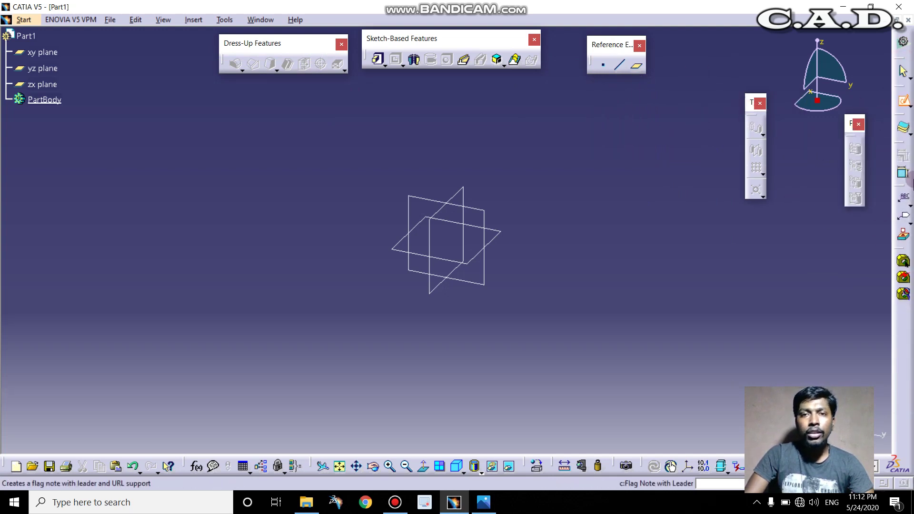
Step: Start the Sketch command before picking the yz plane as support, and exit the empty sketch
{"action": "left_click", "coordinate": [903, 172]}
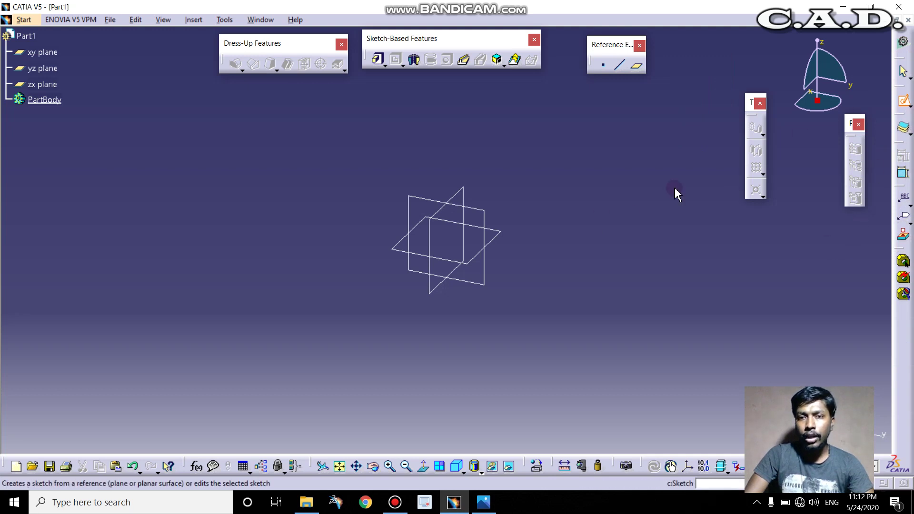
{"action": "left_click", "coordinate": [483, 214]}
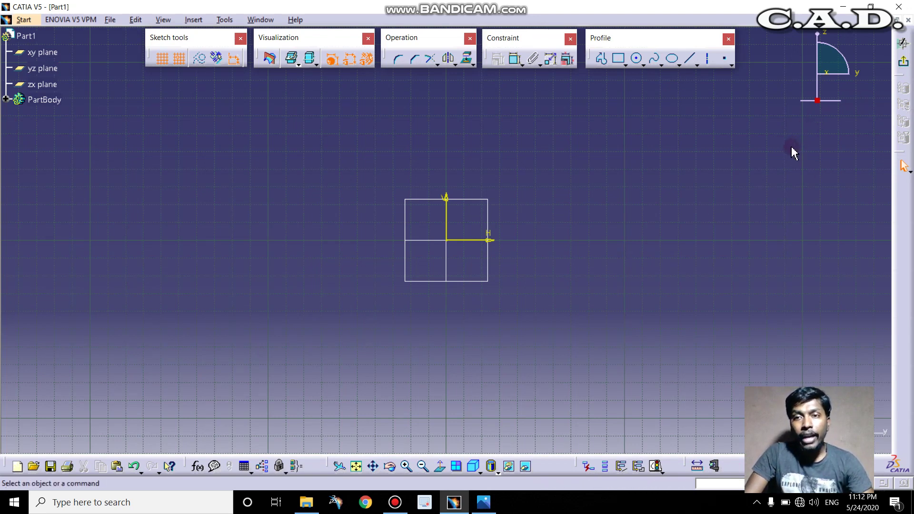
{"action": "left_click", "coordinate": [902, 65]}
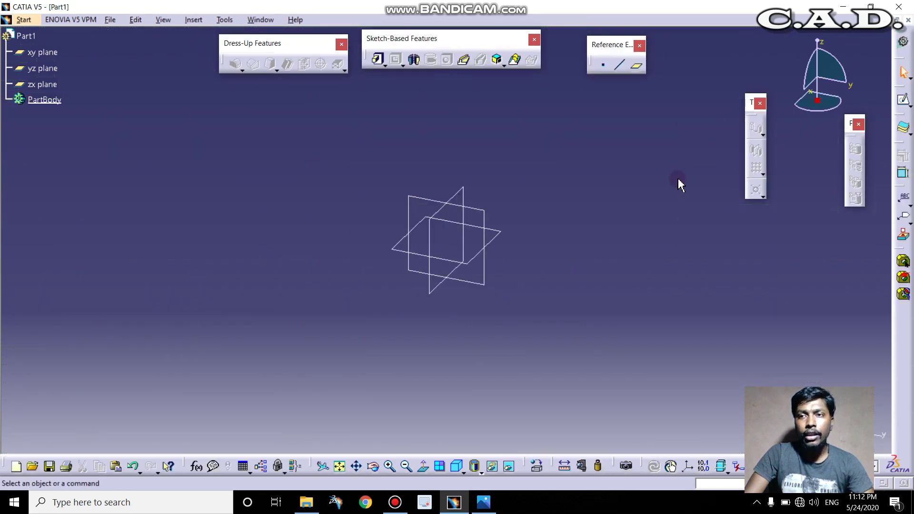
Step: Preselect the yz plane, open a sketch on it and return to the 3D part without drawing
{"action": "left_click", "coordinate": [482, 216]}
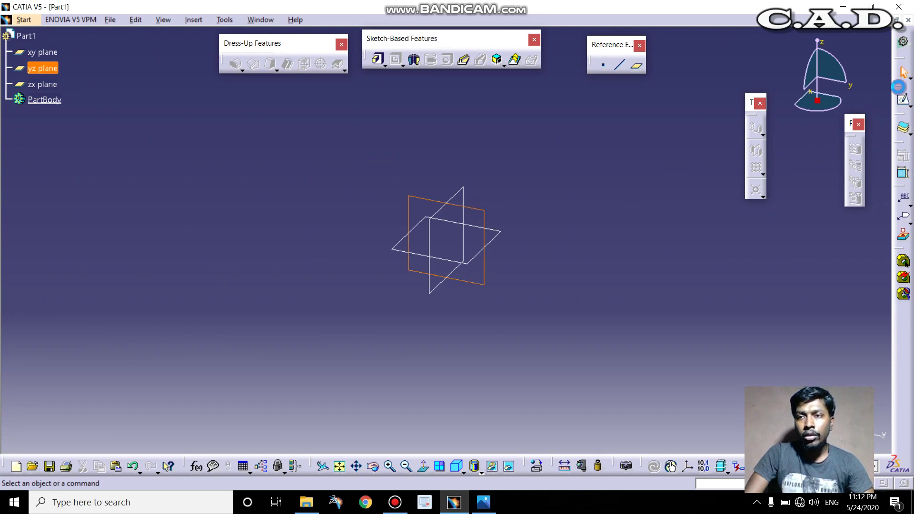
{"action": "left_click", "coordinate": [903, 102]}
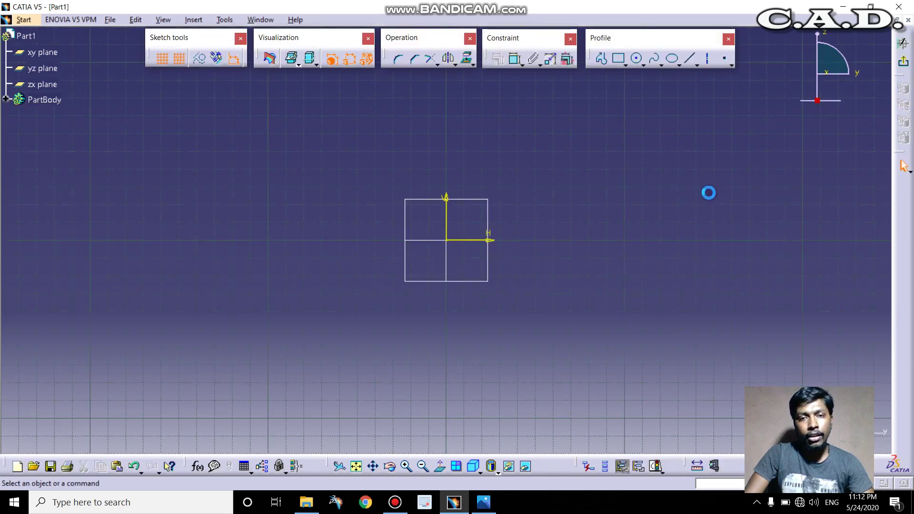
{"action": "left_click", "coordinate": [904, 65]}
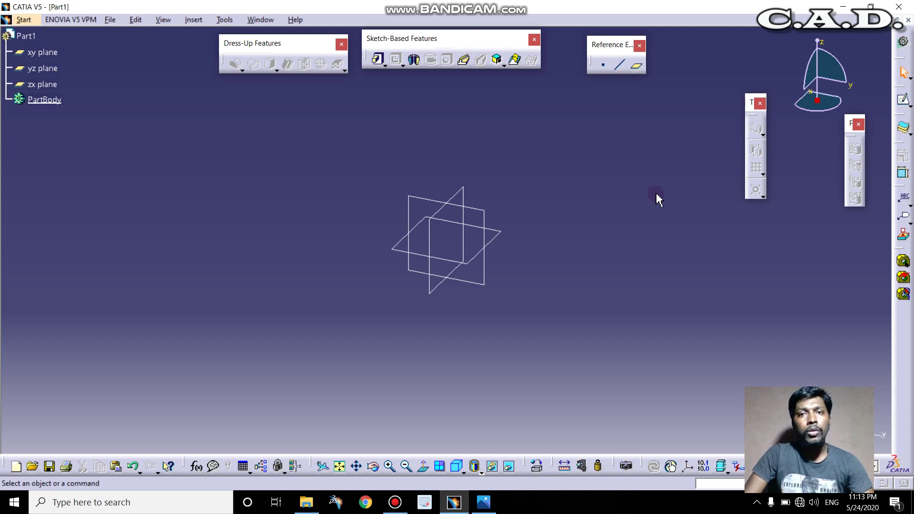
Step: Reposition the floating Sketch-Based Features, Reference Elements, Transformation Features and vertical four-icon toolbars within the modelling area
{"action": "left_click_drag", "start_coordinate": [488, 39], "coordinate": [492, 46]}
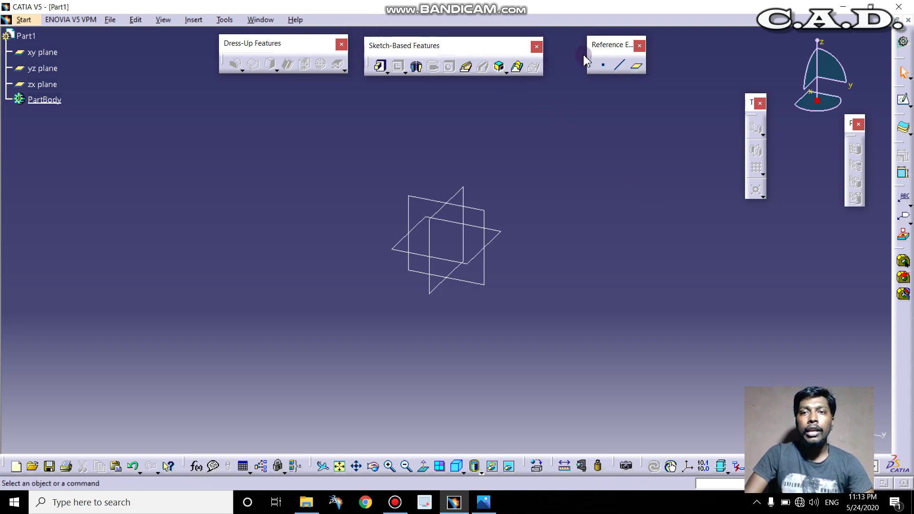
{"action": "left_click_drag", "start_coordinate": [600, 45], "coordinate": [576, 52]}
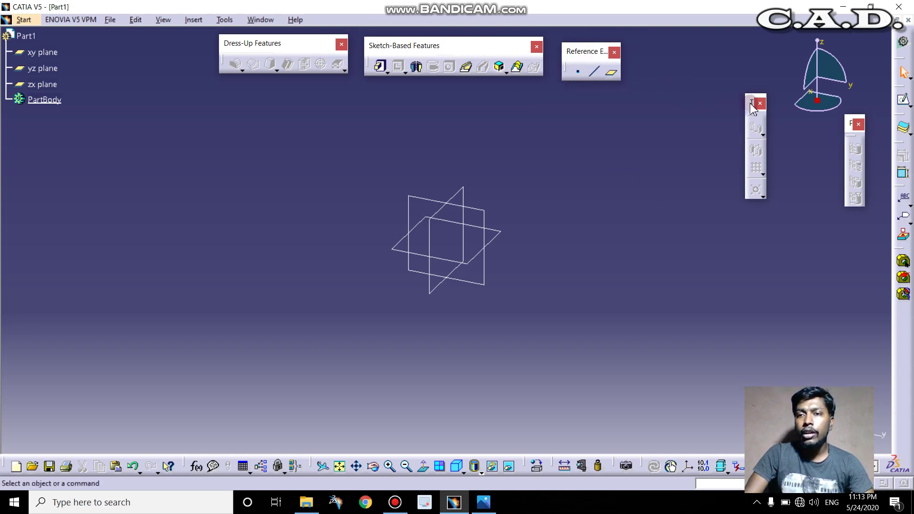
{"action": "left_click_drag", "start_coordinate": [752, 102], "coordinate": [718, 53]}
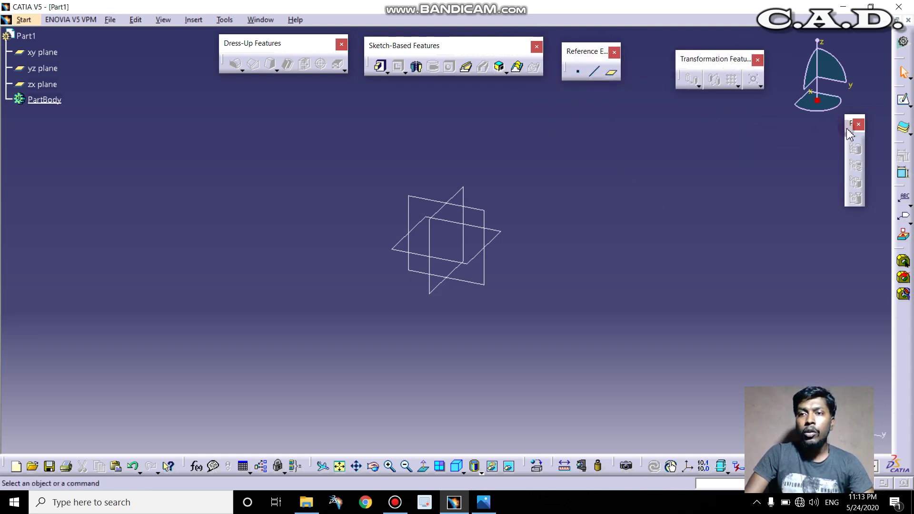
{"action": "left_click_drag", "start_coordinate": [850, 124], "coordinate": [807, 128]}
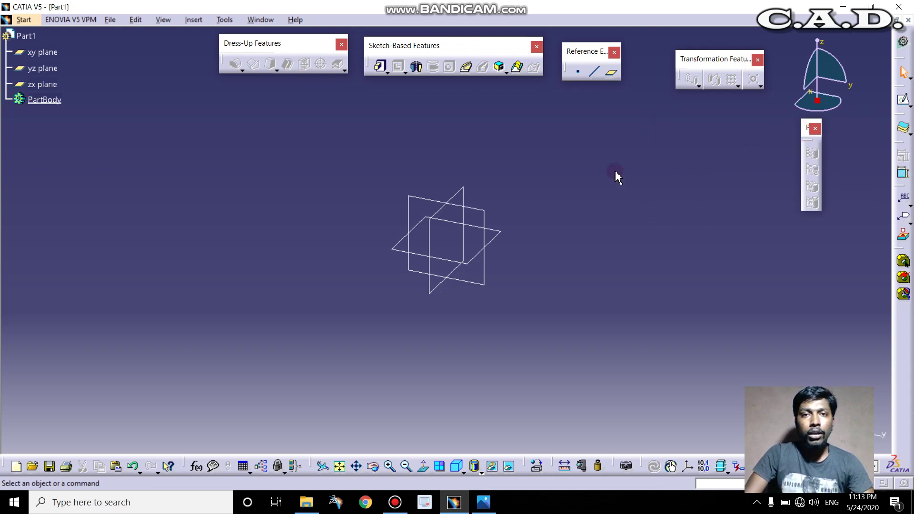
Step: Close all five floating toolbars, including Sketch-Based Features, Dress-Up Features, Reference Elements and Transformation Features
{"action": "left_click", "coordinate": [536, 46]}
{"action": "left_click", "coordinate": [341, 44]}
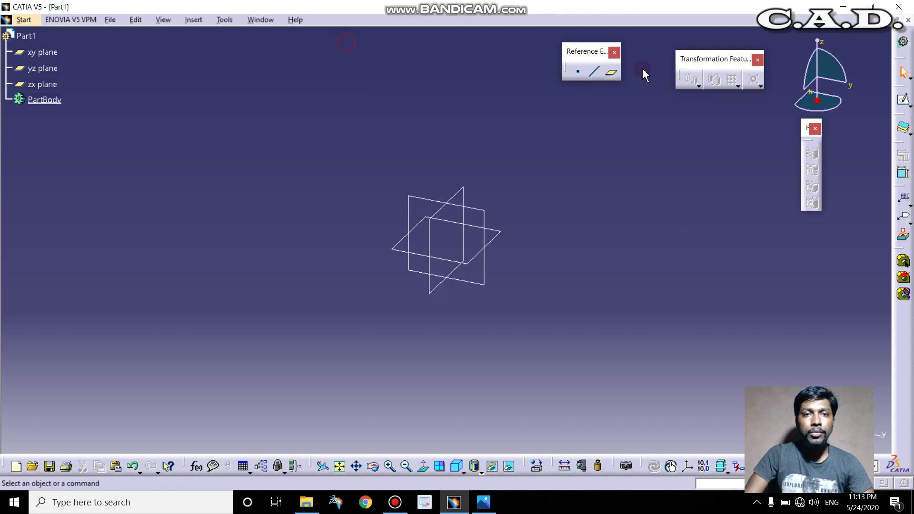
{"action": "left_click", "coordinate": [615, 52]}
{"action": "left_click", "coordinate": [757, 60]}
{"action": "left_click", "coordinate": [815, 128]}
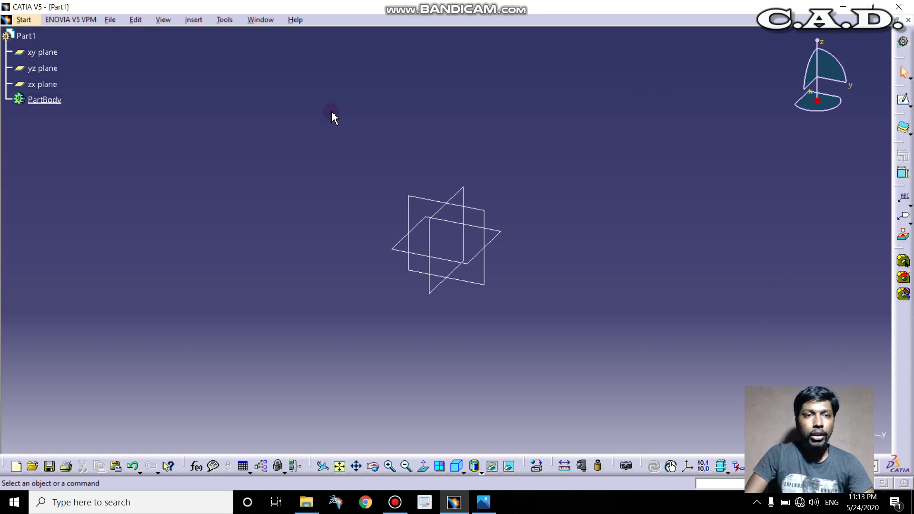
{"action": "left_click", "coordinate": [224, 21]}
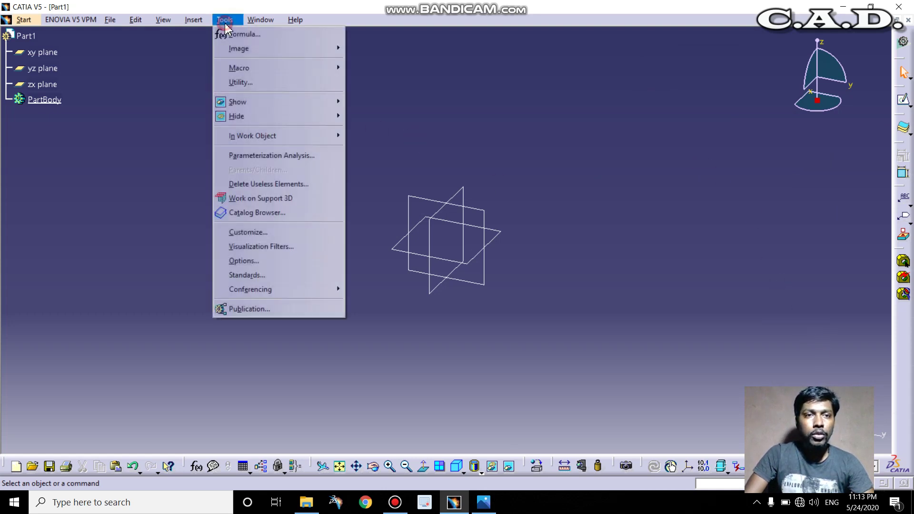
{"action": "left_click", "coordinate": [264, 261]}
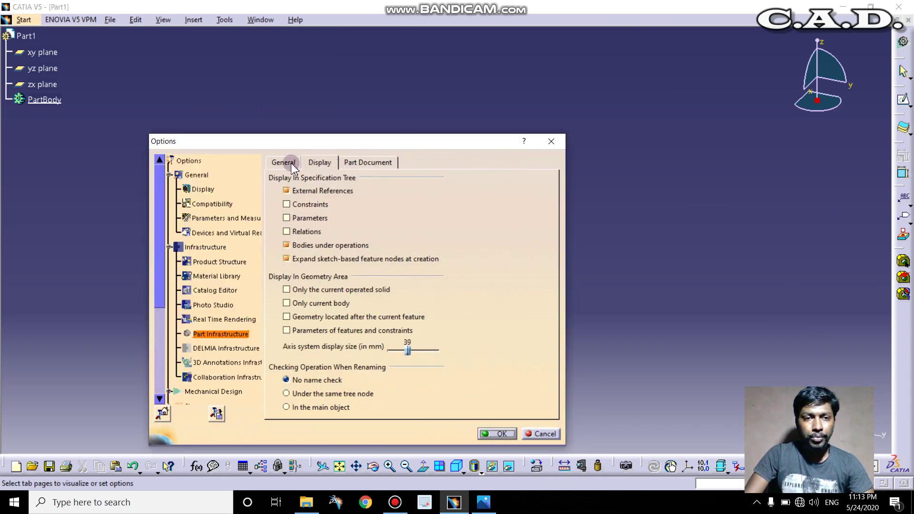
{"action": "left_click", "coordinate": [550, 142]}
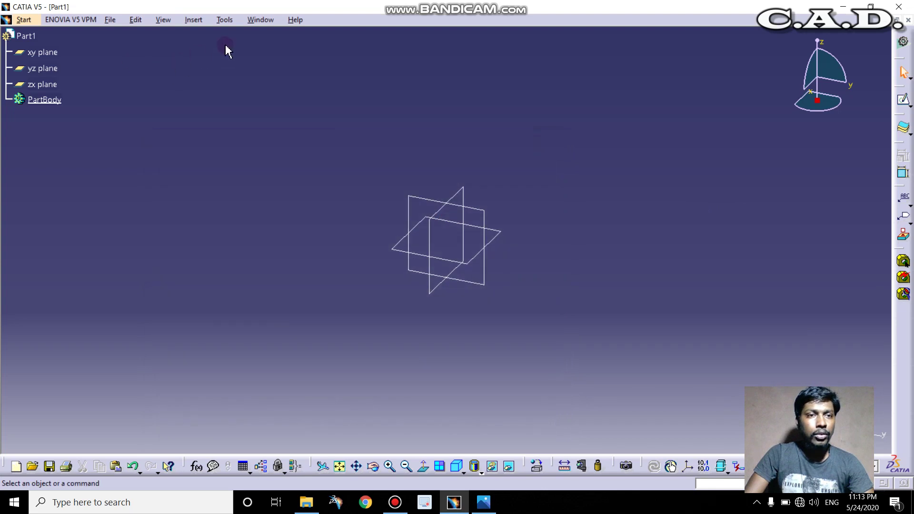
Step: Restore the contents and positions of all toolbars through the Customize settings
{"action": "left_click", "coordinate": [225, 20]}
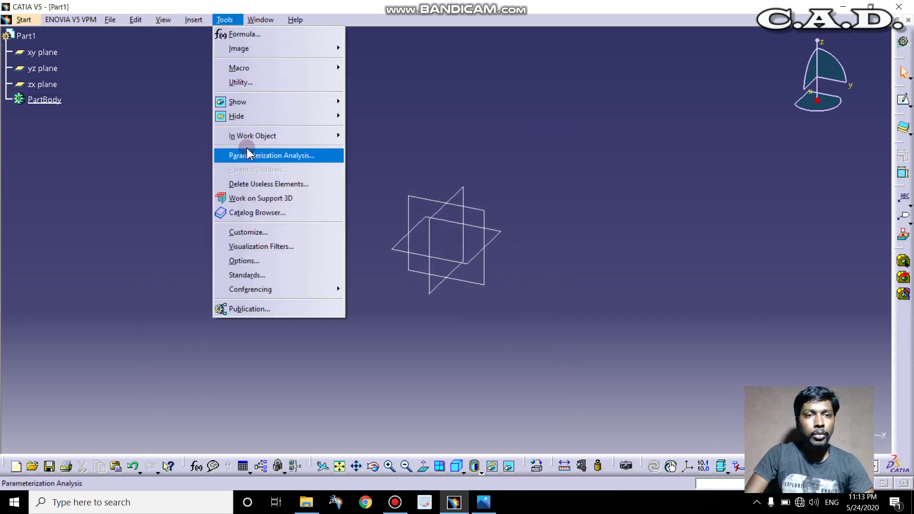
{"action": "left_click", "coordinate": [265, 232]}
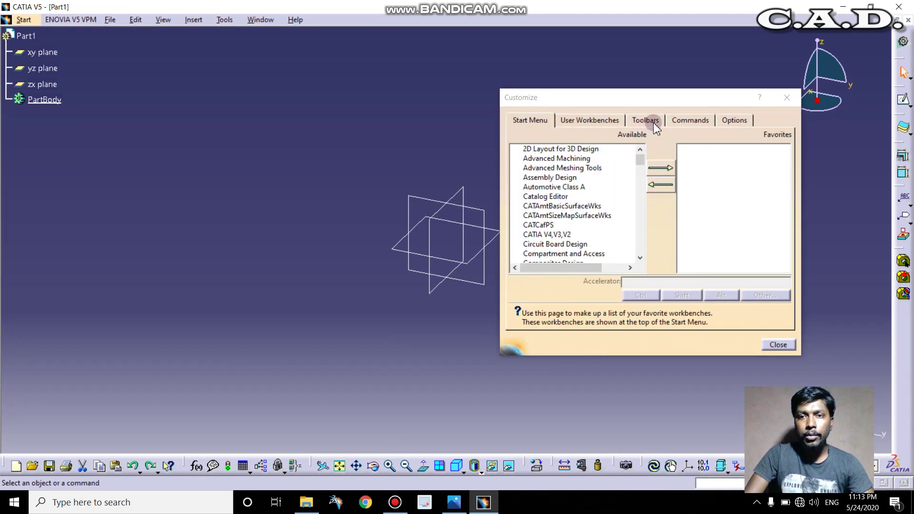
{"action": "left_click", "coordinate": [656, 123]}
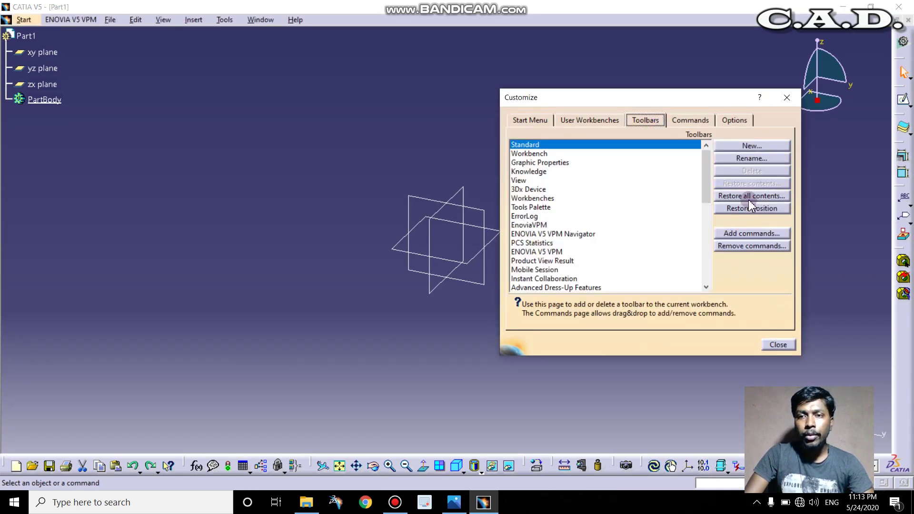
{"action": "left_click", "coordinate": [756, 200]}
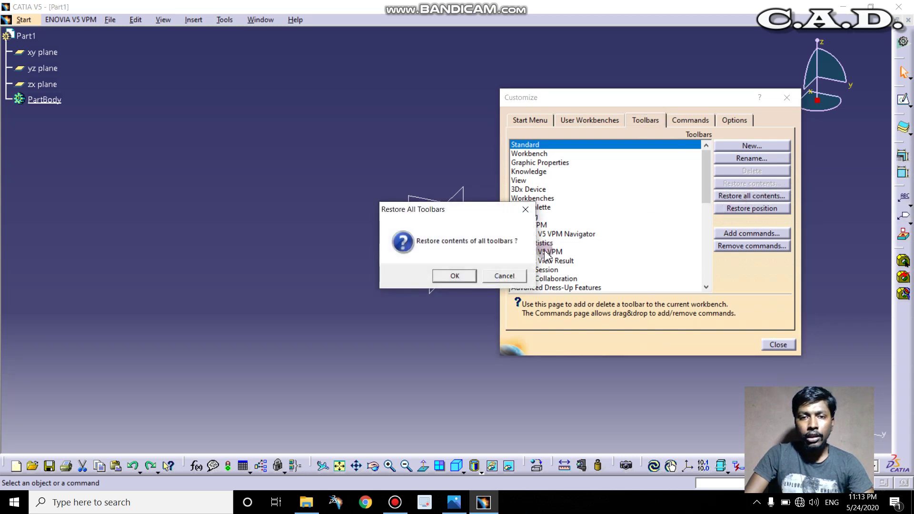
{"action": "left_click", "coordinate": [456, 274]}
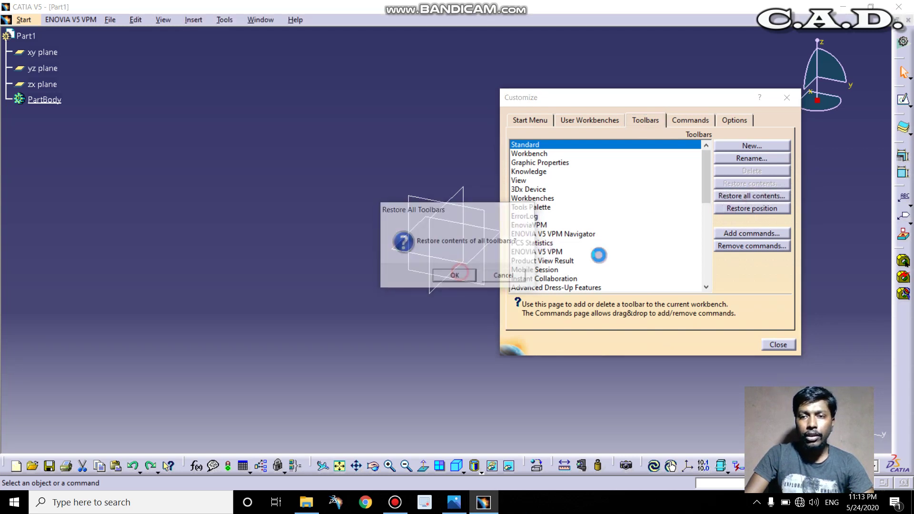
{"action": "left_click", "coordinate": [744, 209]}
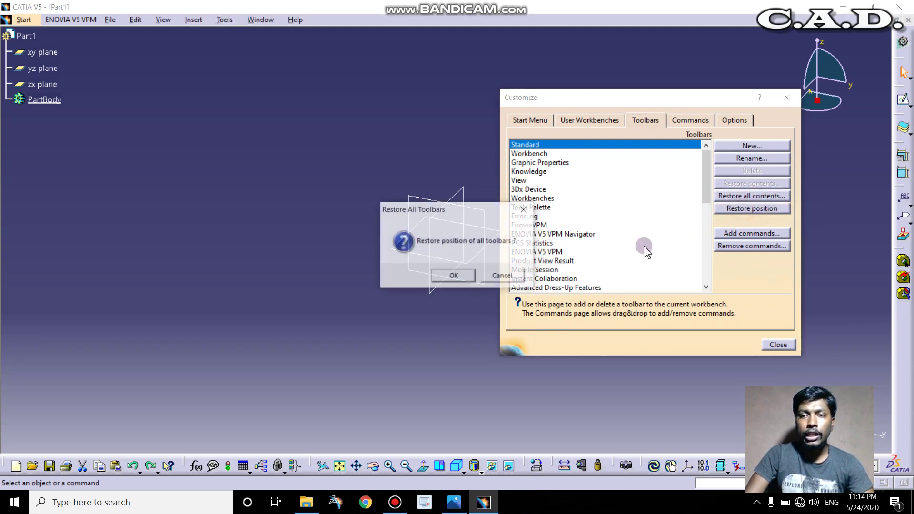
{"action": "left_click", "coordinate": [455, 276]}
{"action": "left_click", "coordinate": [778, 344]}
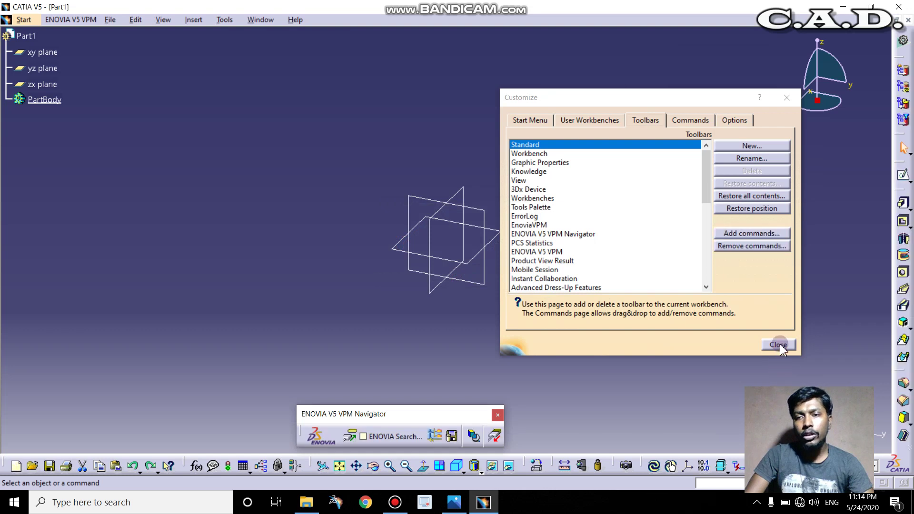
Step: Close the floating ENOVIA V5 VPM Navigator toolbar, and undock the Sketcher and Sketch-Based Features toolbars into the upper modelling area
{"action": "left_click_drag", "start_coordinate": [449, 414], "coordinate": [708, 74]}
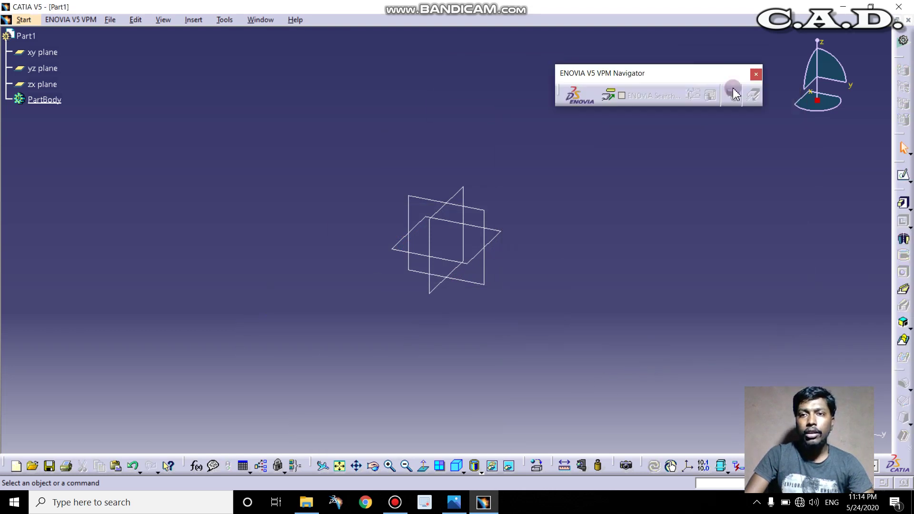
{"action": "left_click", "coordinate": [756, 74]}
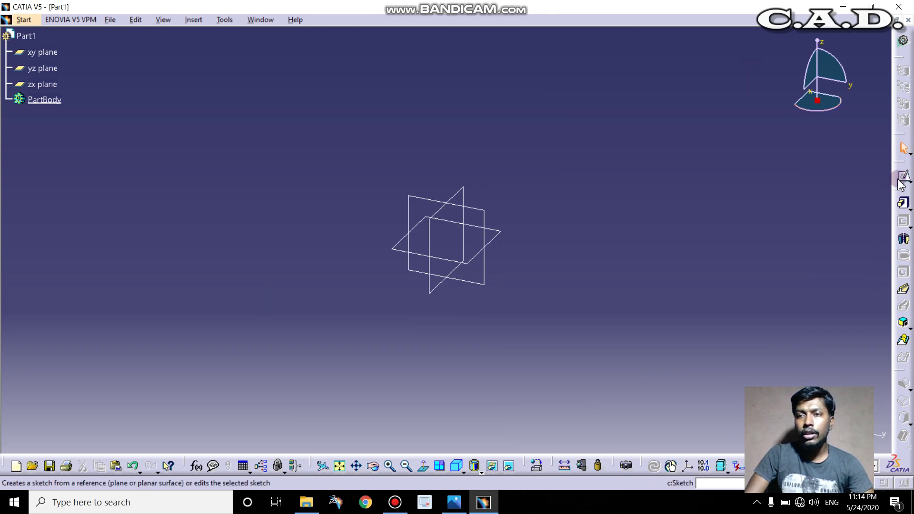
{"action": "mouse_move", "coordinate": [901, 185]}
{"action": "left_mouse_down"}
{"action": "mouse_move", "coordinate": [847, 143]}
{"action": "mouse_move", "coordinate": [787, 56]}
{"action": "left_mouse_up"}
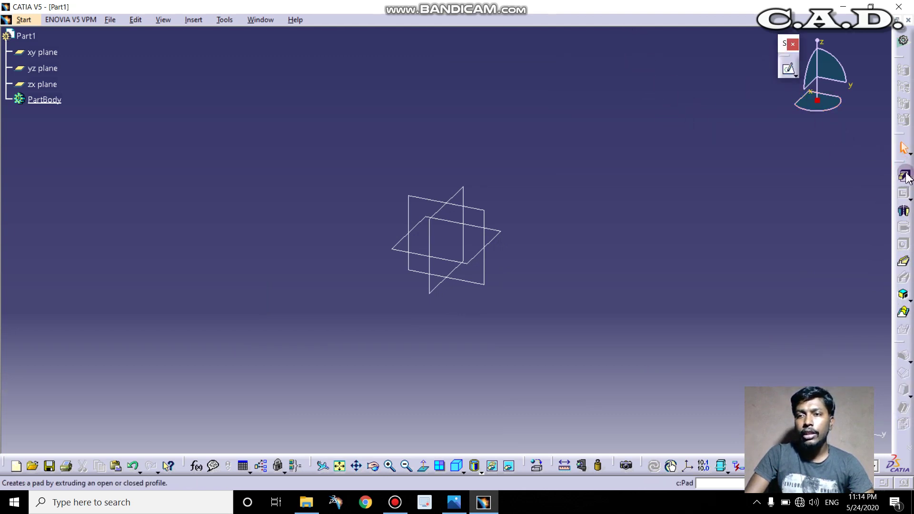
{"action": "mouse_move", "coordinate": [905, 177]}
{"action": "left_mouse_down"}
{"action": "mouse_move", "coordinate": [723, 138]}
{"action": "mouse_move", "coordinate": [636, 59]}
{"action": "left_mouse_up"}
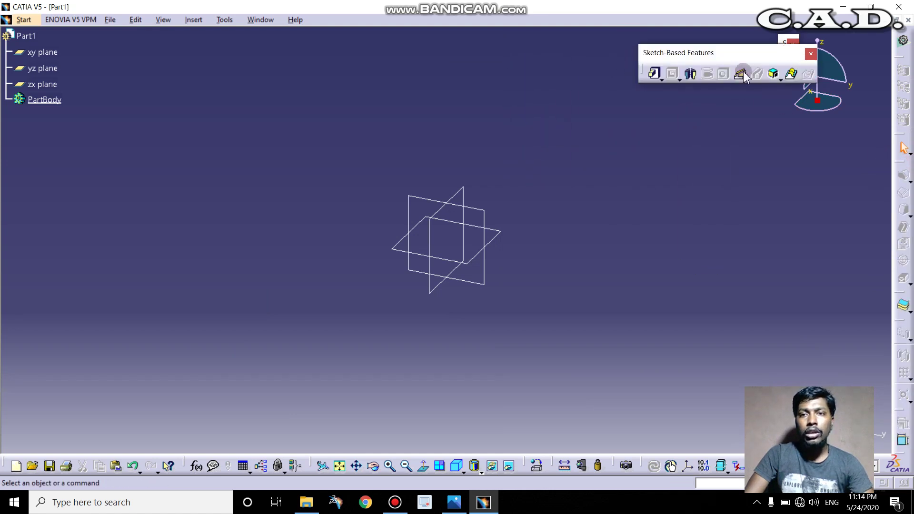
{"action": "mouse_move", "coordinate": [733, 53]}
{"action": "left_mouse_down"}
{"action": "mouse_move", "coordinate": [594, 50]}
{"action": "mouse_move", "coordinate": [616, 39]}
{"action": "left_mouse_up"}
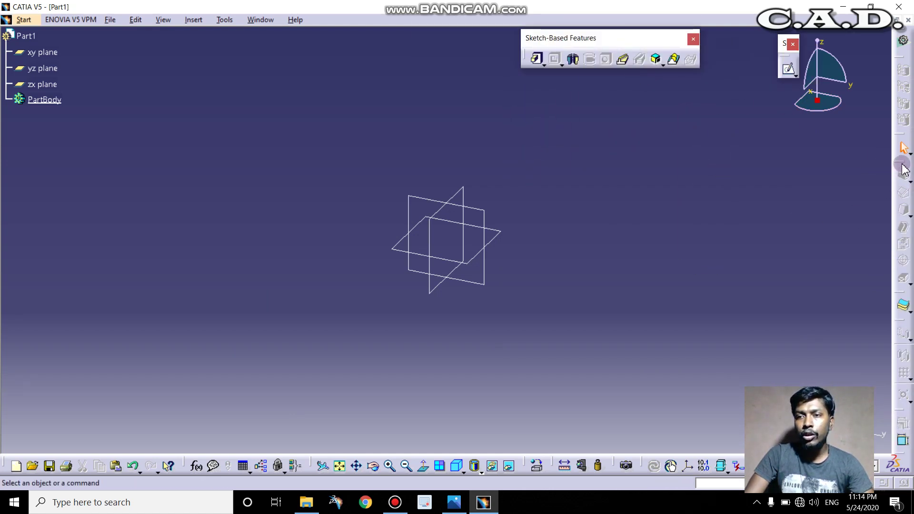
Step: Undock the Dress-Up Features, Constraints and Transformation Features toolbars into the modelling area
{"action": "left_click_drag", "start_coordinate": [904, 169], "coordinate": [663, 106]}
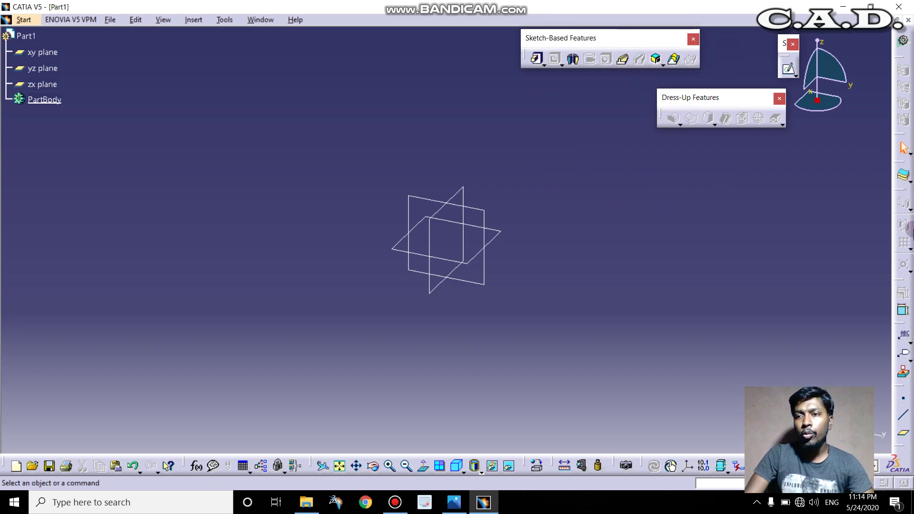
{"action": "left_click_drag", "start_coordinate": [895, 280], "coordinate": [732, 178]}
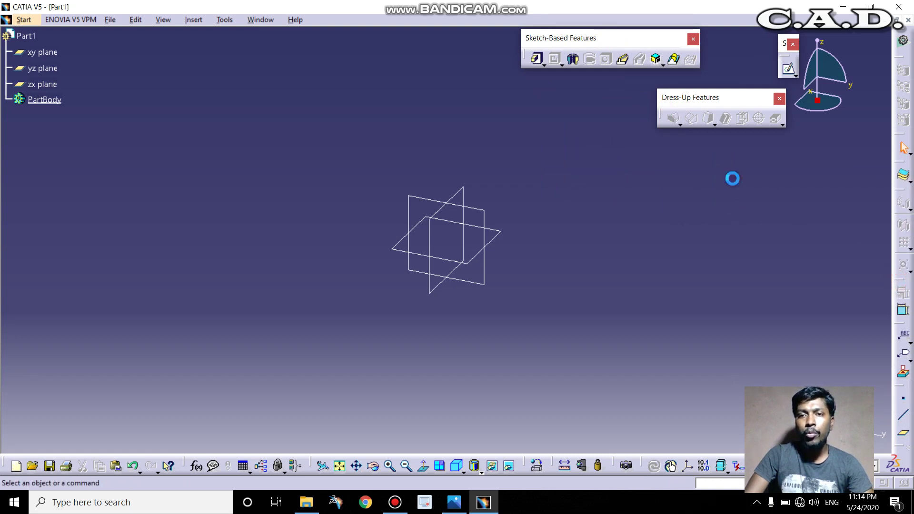
{"action": "left_click_drag", "start_coordinate": [900, 190], "coordinate": [652, 159]}
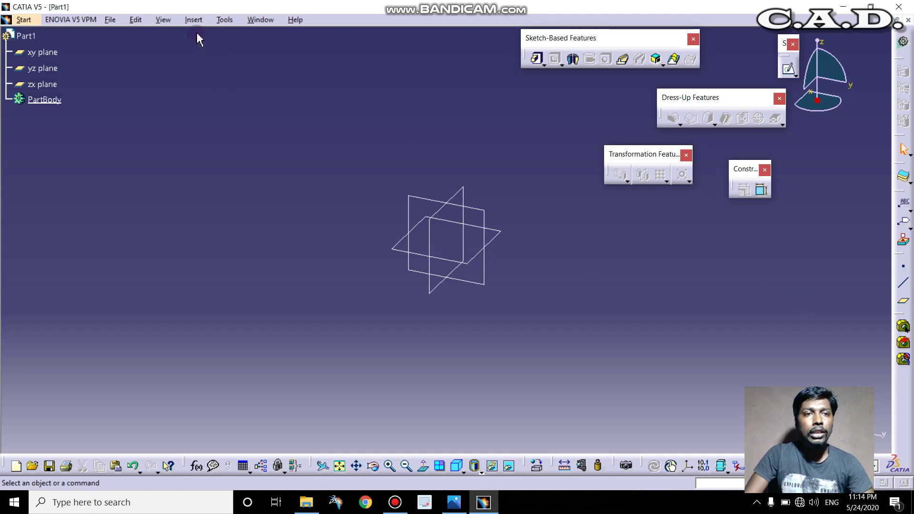
{"action": "left_click", "coordinate": [193, 19]}
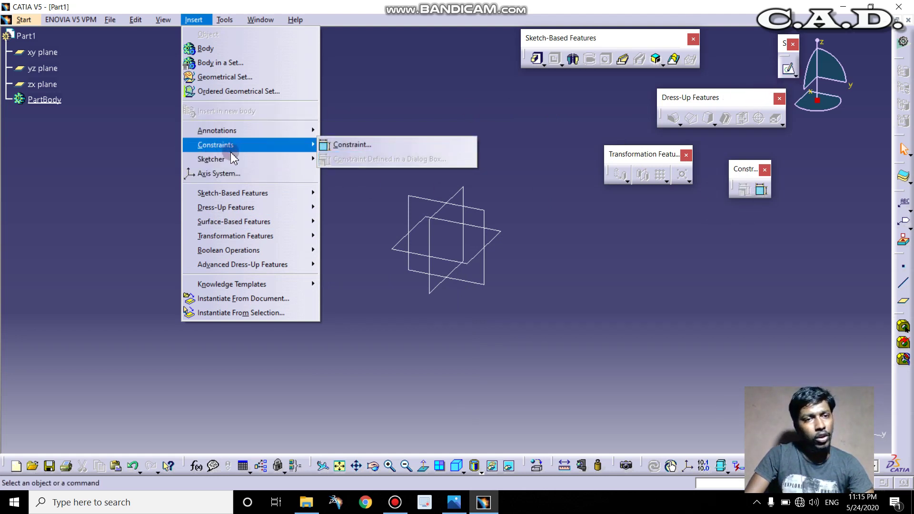
{"action": "left_click", "coordinate": [367, 101]}
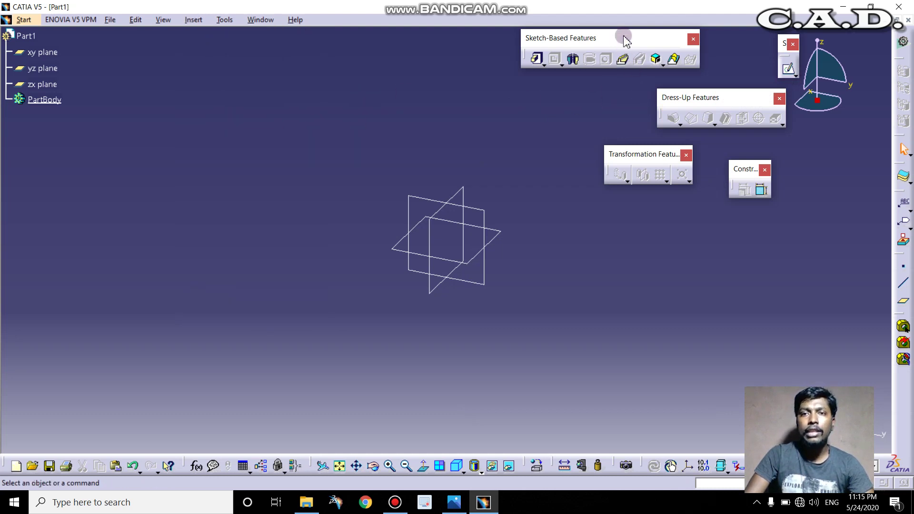
Step: Arrange the Dress-Up Features, Sketch-Based Features and Transformation Features toolbars in a row along the upper edge of the modelling area
{"action": "mouse_move", "coordinate": [599, 38]}
{"action": "left_mouse_down"}
{"action": "mouse_move", "coordinate": [493, 35]}
{"action": "mouse_move", "coordinate": [557, 47]}
{"action": "left_mouse_up"}
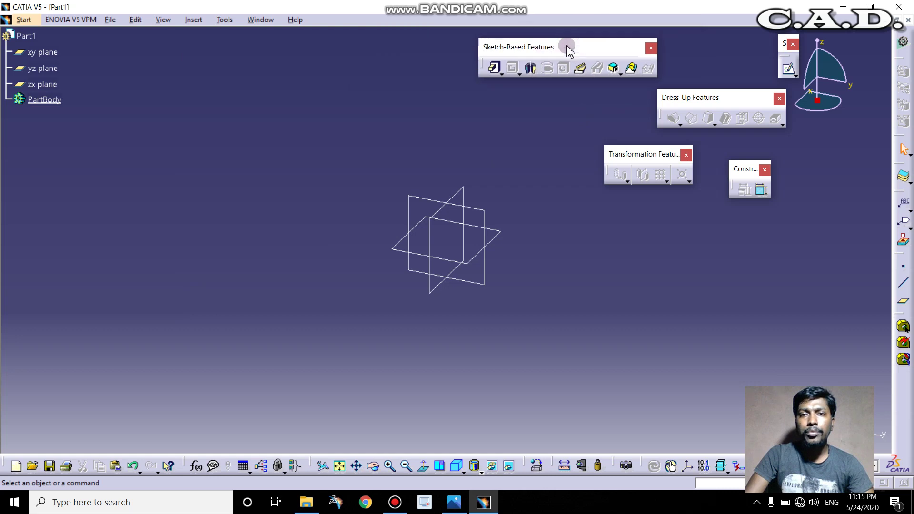
{"action": "mouse_move", "coordinate": [724, 116]}
{"action": "left_mouse_down"}
{"action": "mouse_move", "coordinate": [652, 95]}
{"action": "mouse_move", "coordinate": [383, 51]}
{"action": "mouse_move", "coordinate": [425, 49]}
{"action": "left_mouse_up"}
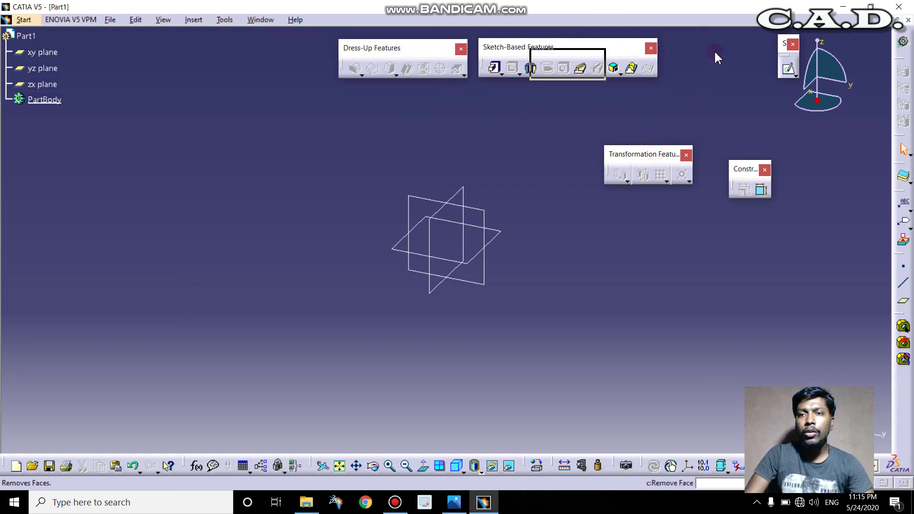
{"action": "left_click_drag", "start_coordinate": [714, 50], "coordinate": [714, 51]}
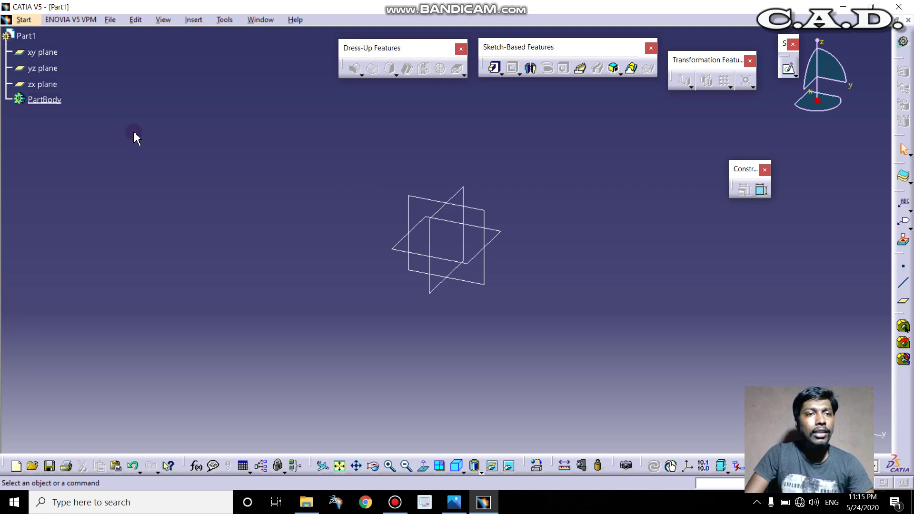
Step: Open the program options at the Part Infrastructure display settings and move the dialog higher in the modelling area
{"action": "left_click", "coordinate": [230, 20]}
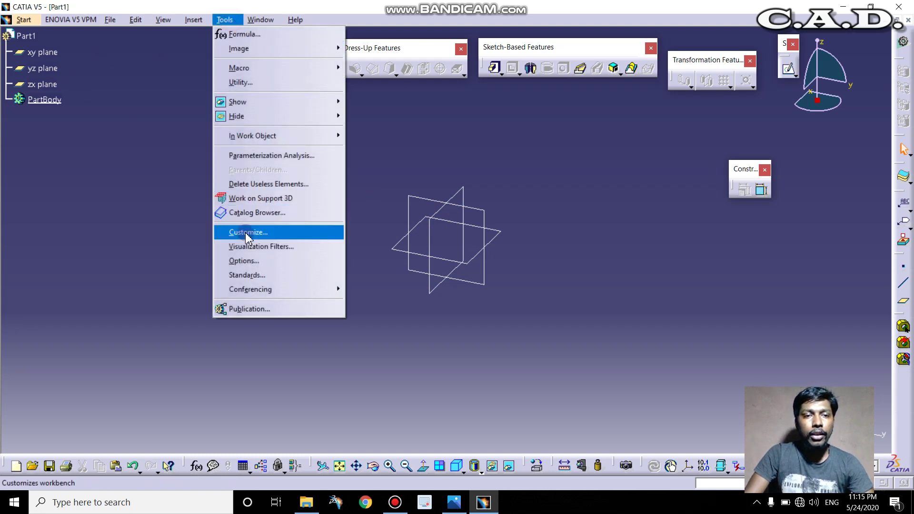
{"action": "left_click", "coordinate": [251, 262]}
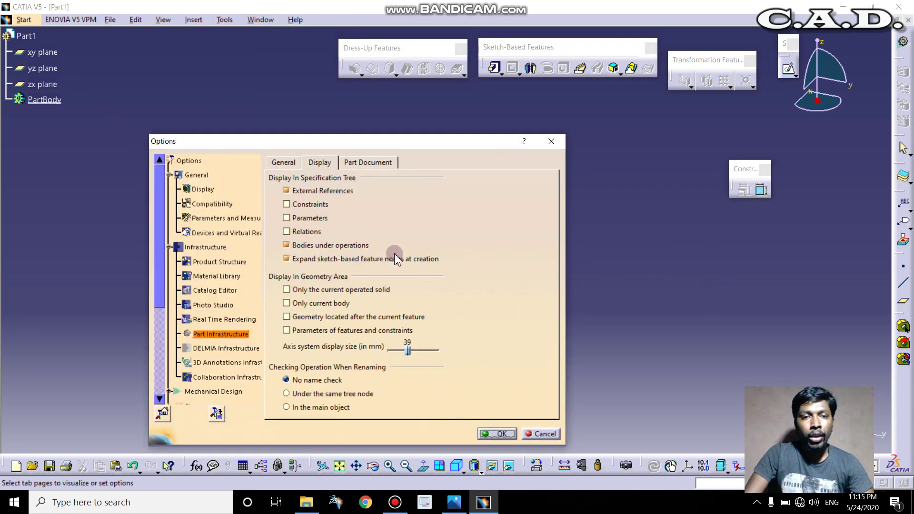
{"action": "left_click", "coordinate": [319, 162]}
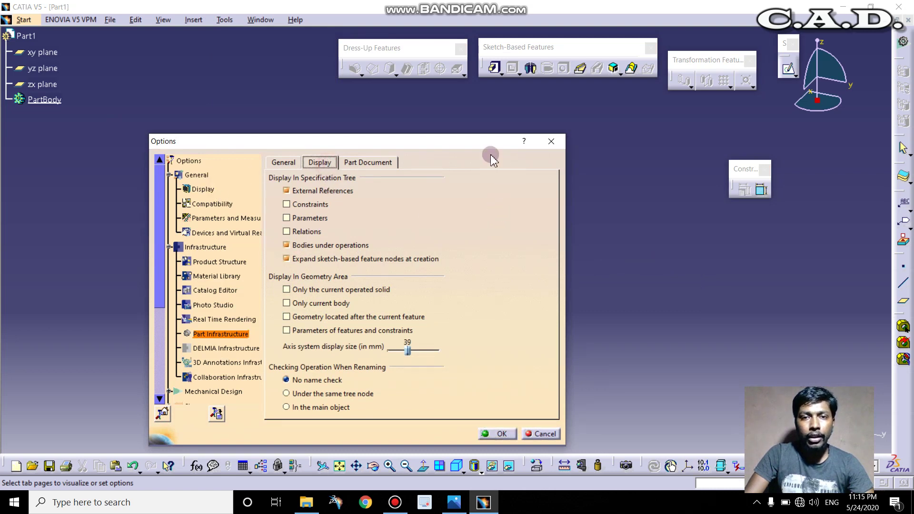
{"action": "left_click_drag", "start_coordinate": [490, 141], "coordinate": [500, 102]}
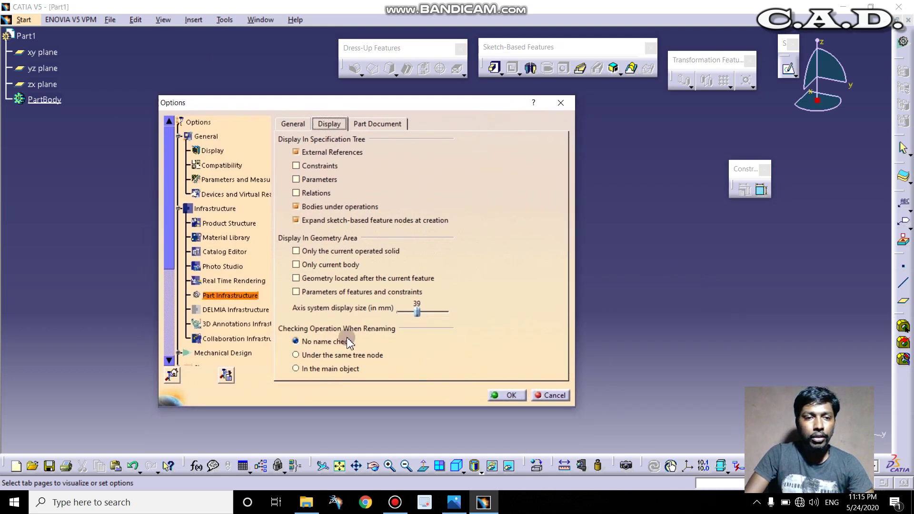
Step: Look through the General and Infrastructure option categories, including the Product Structure cache management settings
{"action": "left_click", "coordinate": [238, 309]}
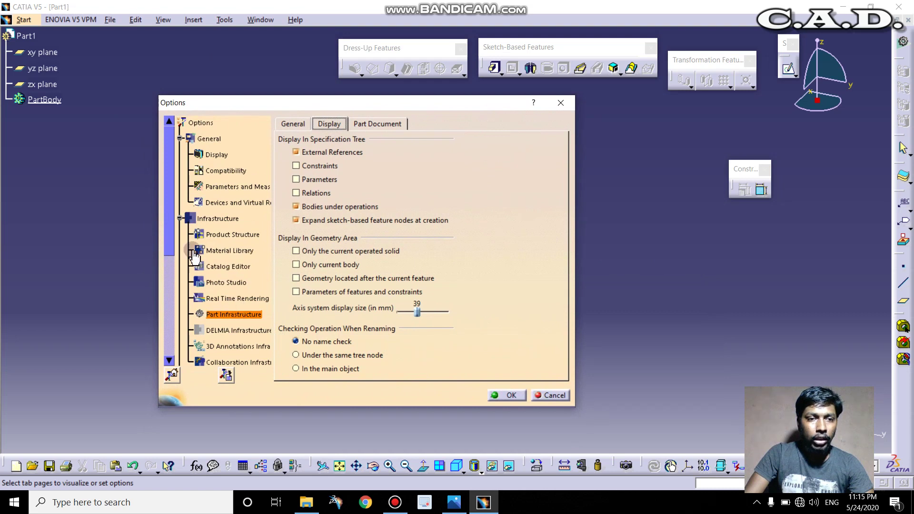
{"action": "left_click", "coordinate": [205, 141]}
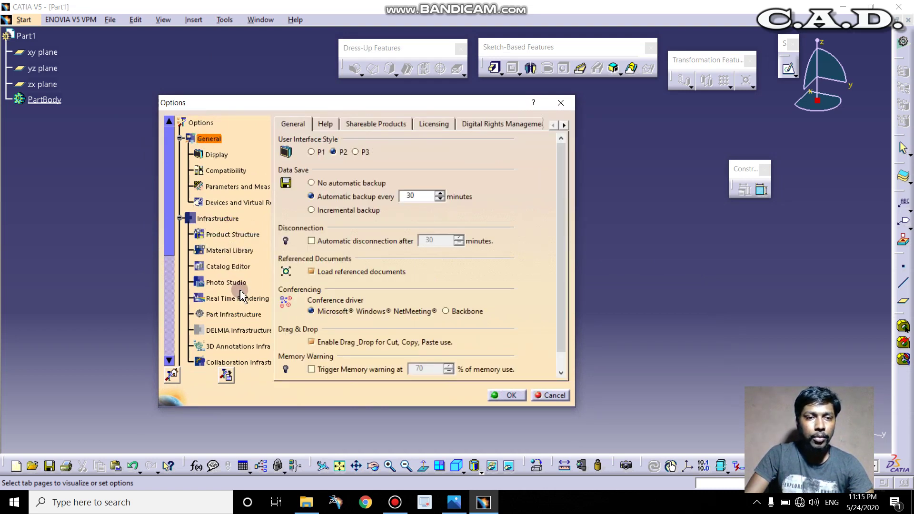
{"action": "left_click", "coordinate": [215, 218]}
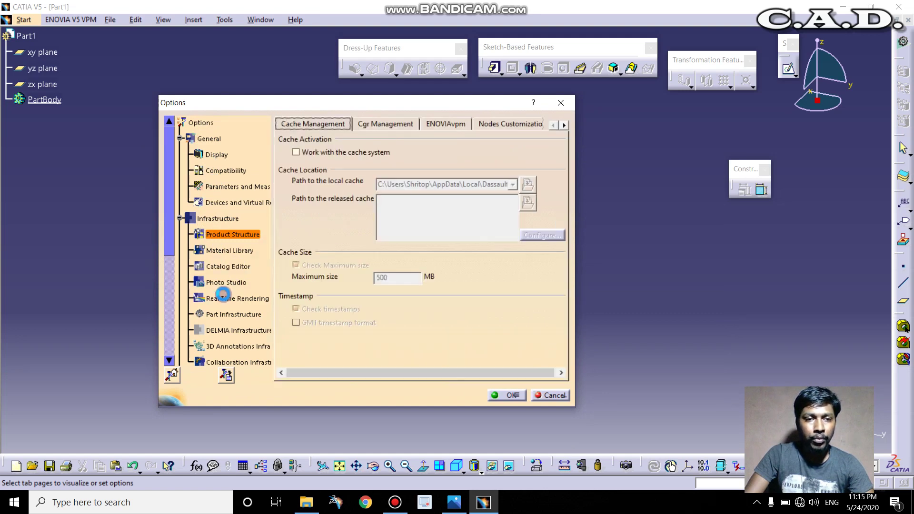
{"action": "scroll", "coordinate": [224, 285], "scroll_direction": "down", "scroll_amount": 1}
{"action": "scroll", "coordinate": [225, 287], "scroll_direction": "down", "scroll_amount": 1}
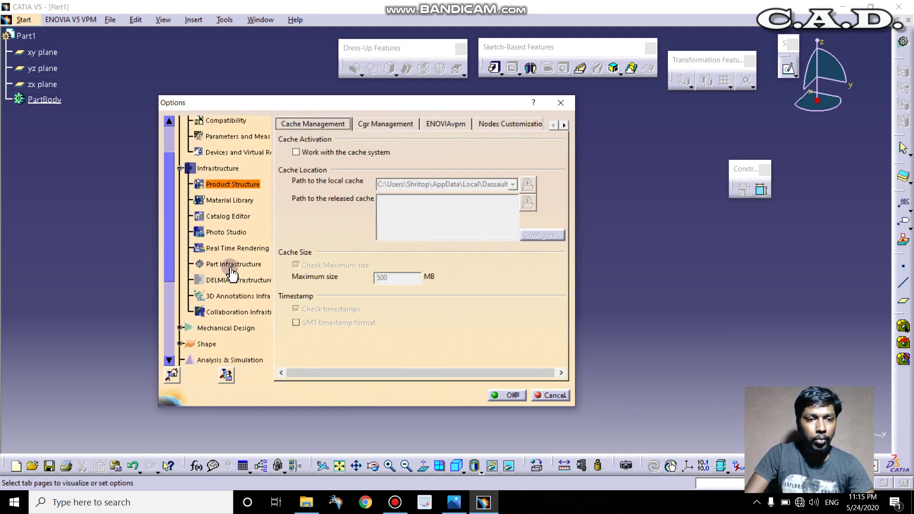
Step: Reduce the axis system display size in the Part Infrastructure display options to about 24 mm and apply it
{"action": "left_click", "coordinate": [231, 264]}
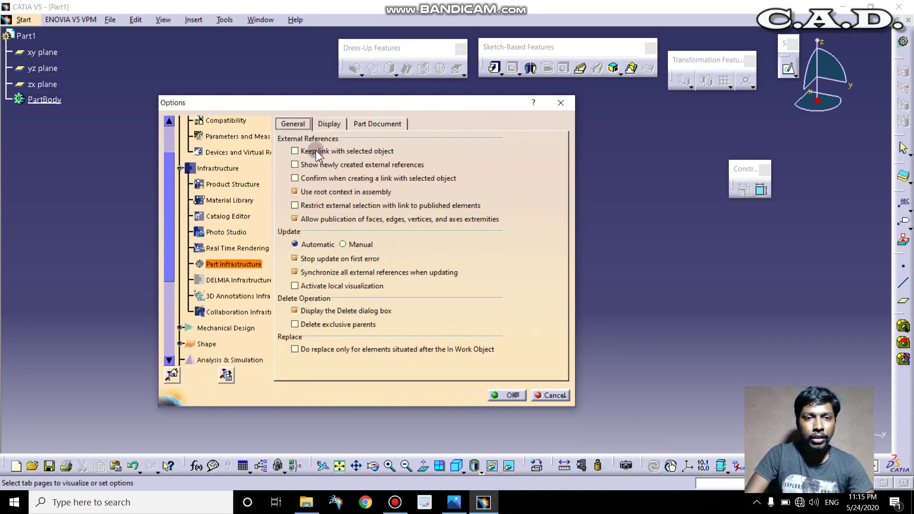
{"action": "left_click", "coordinate": [329, 124]}
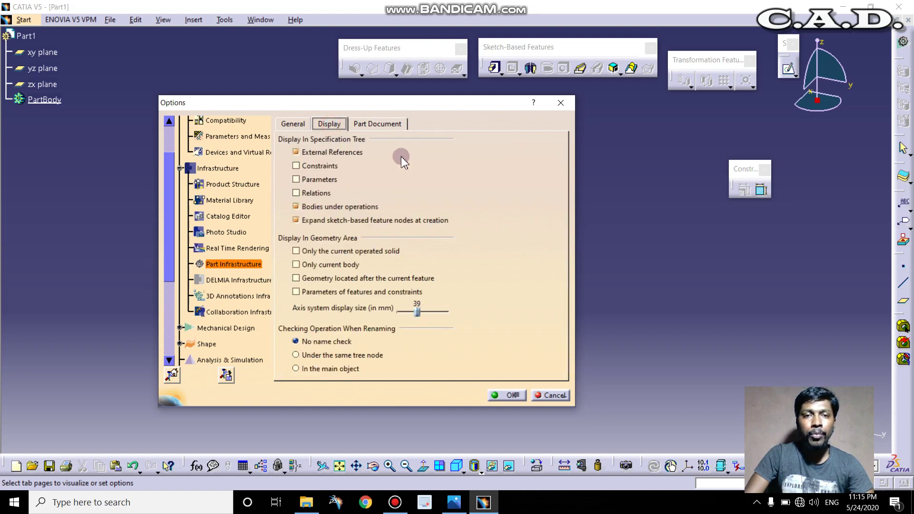
{"action": "left_click_drag", "start_coordinate": [414, 104], "coordinate": [299, 82]}
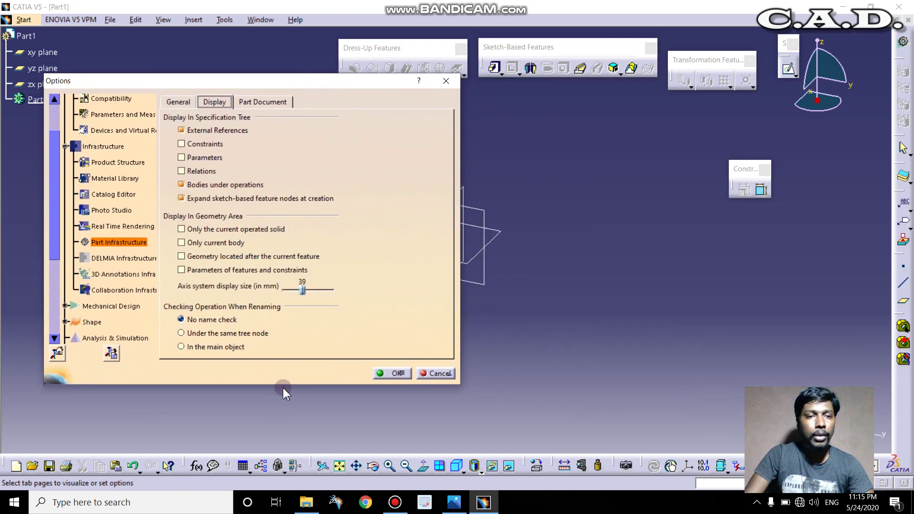
{"action": "mouse_move", "coordinate": [301, 289]}
{"action": "left_mouse_down"}
{"action": "mouse_move", "coordinate": [311, 289]}
{"action": "mouse_move", "coordinate": [301, 300]}
{"action": "left_mouse_up"}
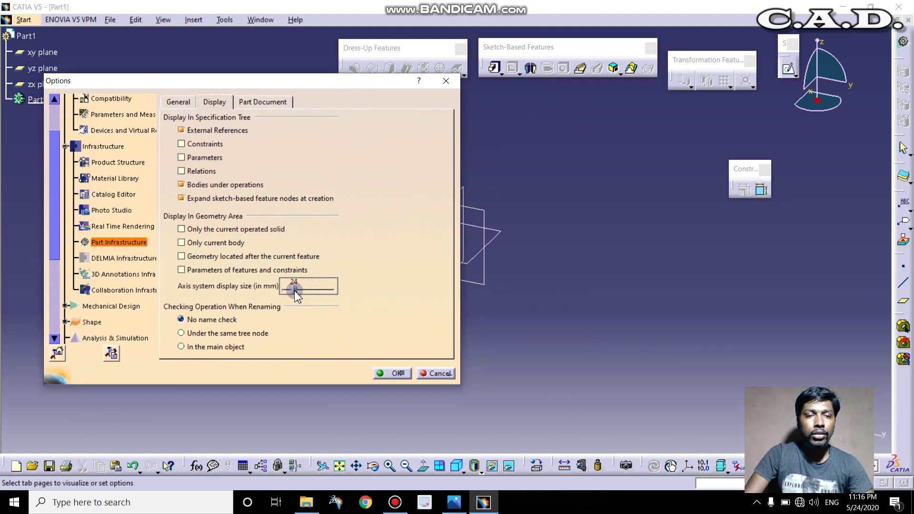
{"action": "left_click_drag", "start_coordinate": [295, 295], "coordinate": [293, 288]}
{"action": "left_click", "coordinate": [391, 372]}
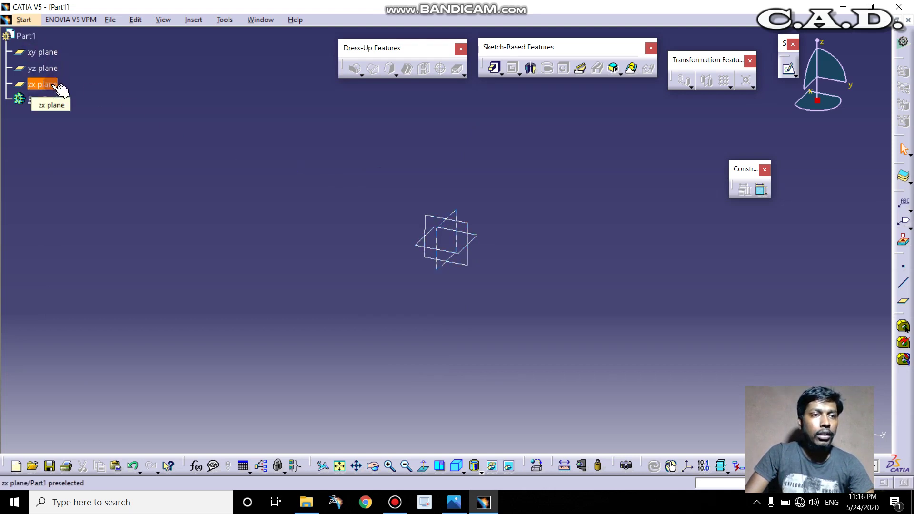
Step: Align the Transformation Features toolbar with the toolbar row and move the Constraints toolbar below the compass
{"action": "left_click", "coordinate": [64, 125]}
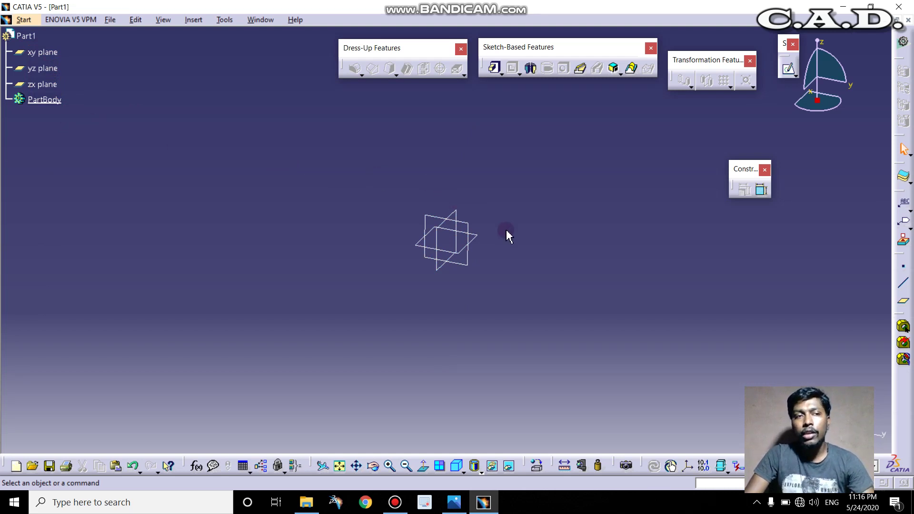
{"action": "left_click_drag", "start_coordinate": [693, 61], "coordinate": [697, 49]}
{"action": "left_click_drag", "start_coordinate": [745, 169], "coordinate": [791, 140]}
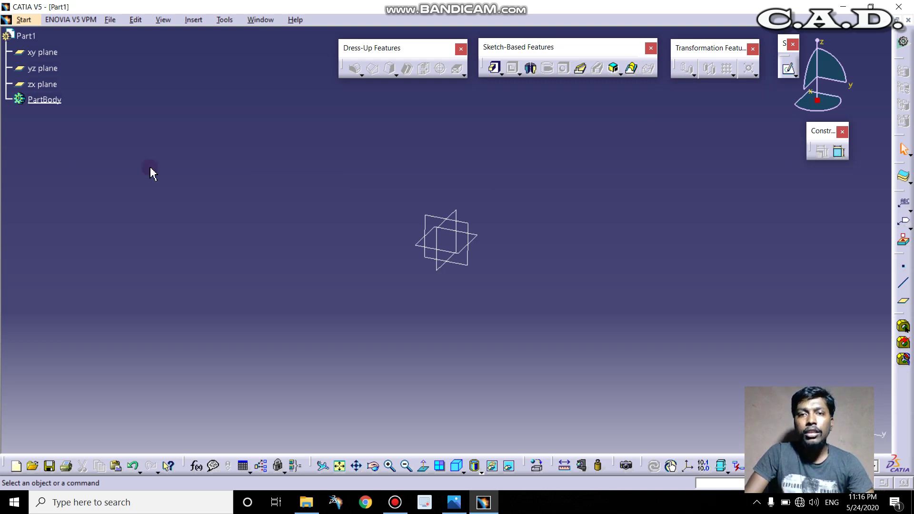
Step: Open a new sketch on the yz plane and draw a circle centred on the origin that encloses the reference planes
{"action": "left_click", "coordinate": [789, 71]}
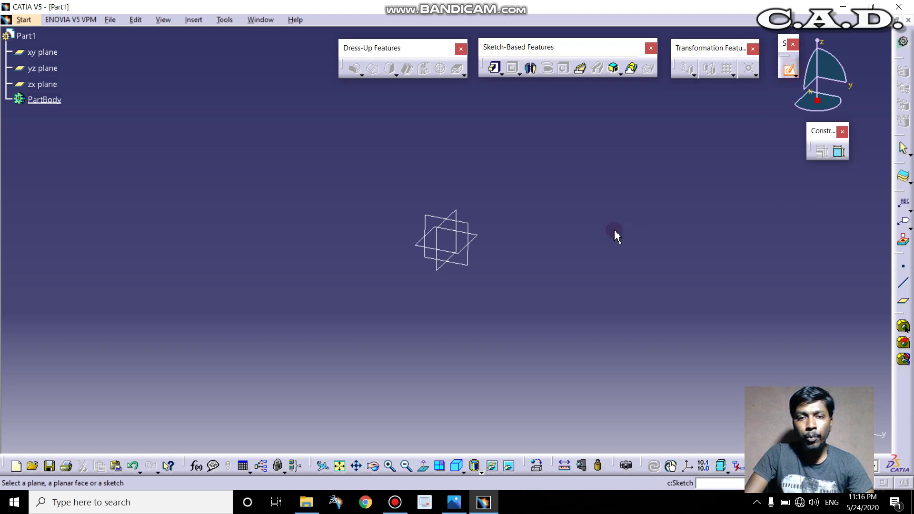
{"action": "left_click", "coordinate": [470, 232]}
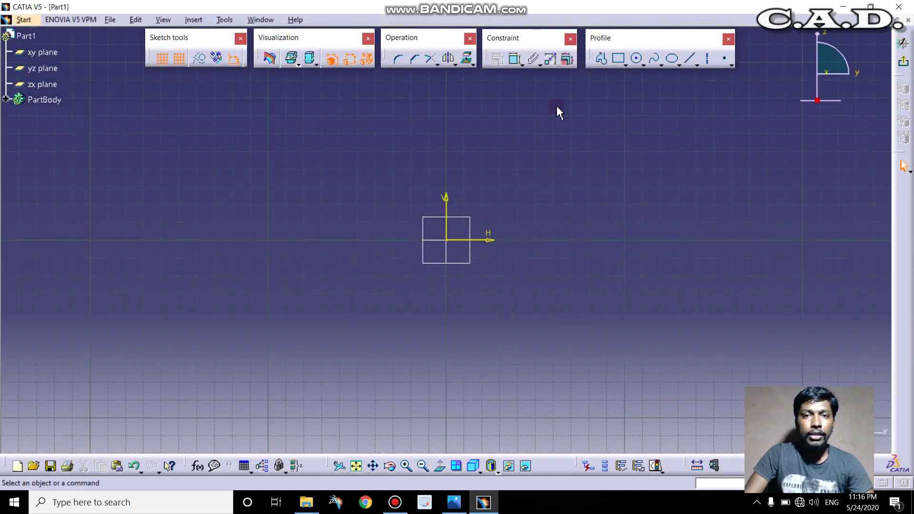
{"action": "left_click", "coordinate": [636, 58]}
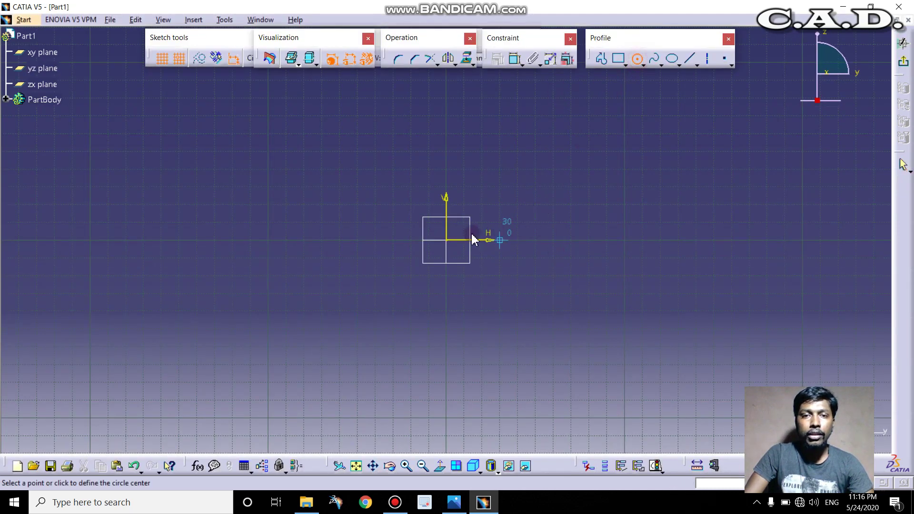
{"action": "left_click", "coordinate": [448, 241]}
{"action": "left_click", "coordinate": [537, 312]}
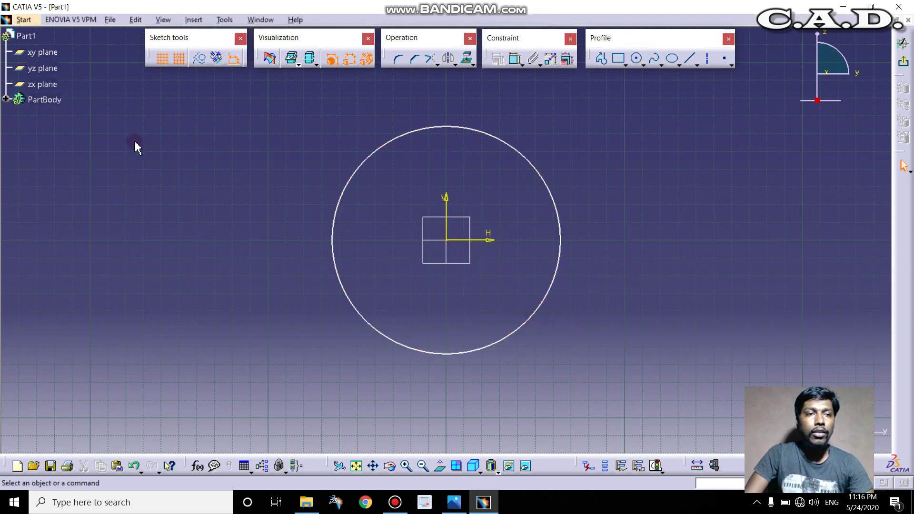
Step: Expand PartBody and its sketch in the specification tree to examine the sketch's contents
{"action": "left_click", "coordinate": [6, 99]}
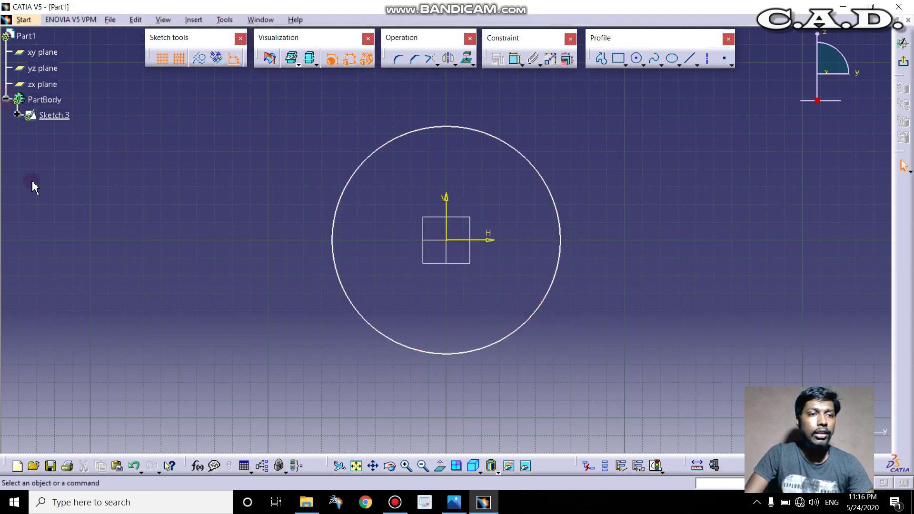
{"action": "left_click", "coordinate": [17, 115]}
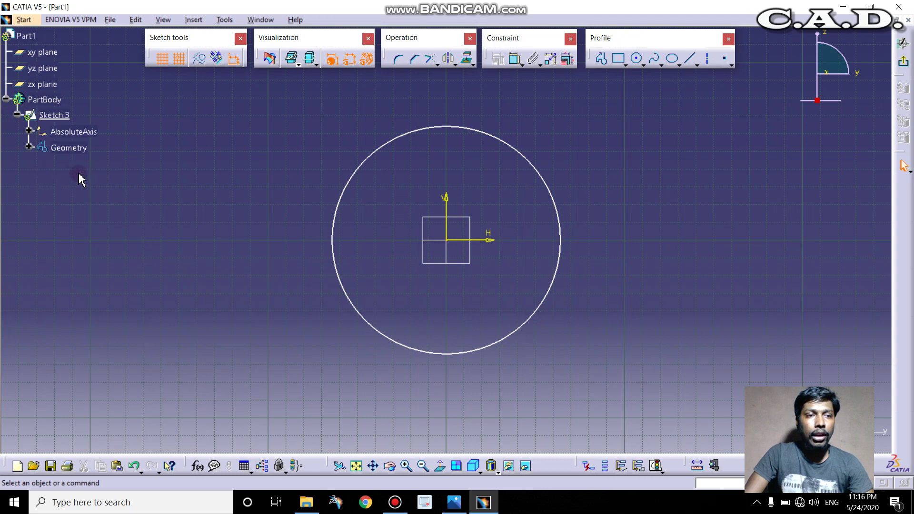
Step: Add a diameter constraint to the circle, set it to 120 mm and exit the sketch
{"action": "left_click", "coordinate": [512, 61]}
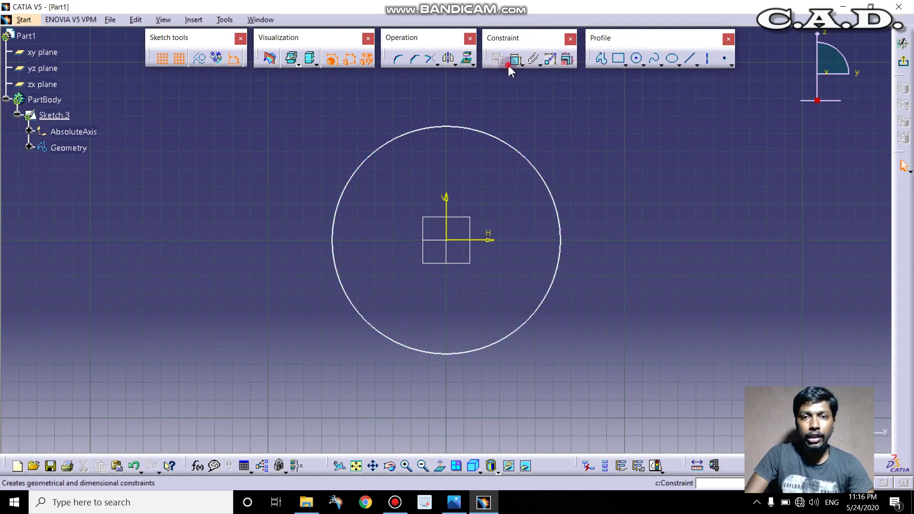
{"action": "left_click", "coordinate": [516, 148]}
{"action": "left_click", "coordinate": [637, 135]}
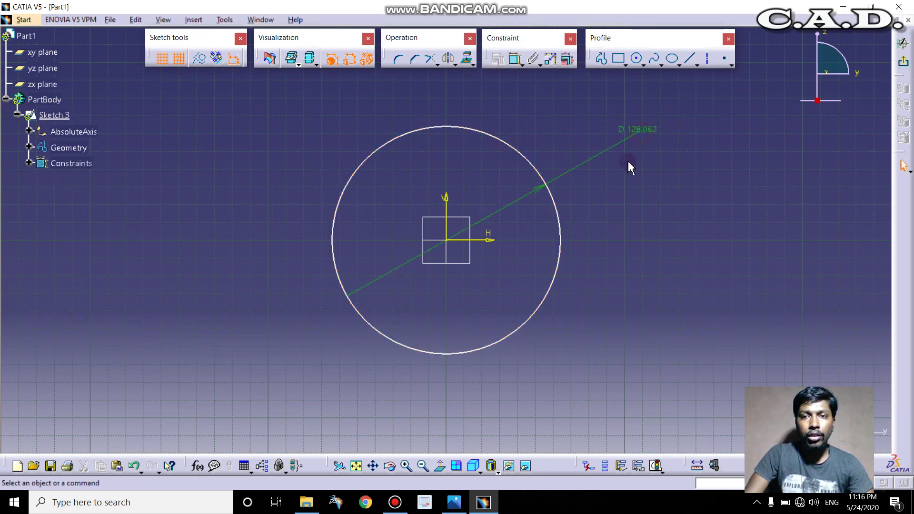
{"action": "double_click", "coordinate": [637, 131]}
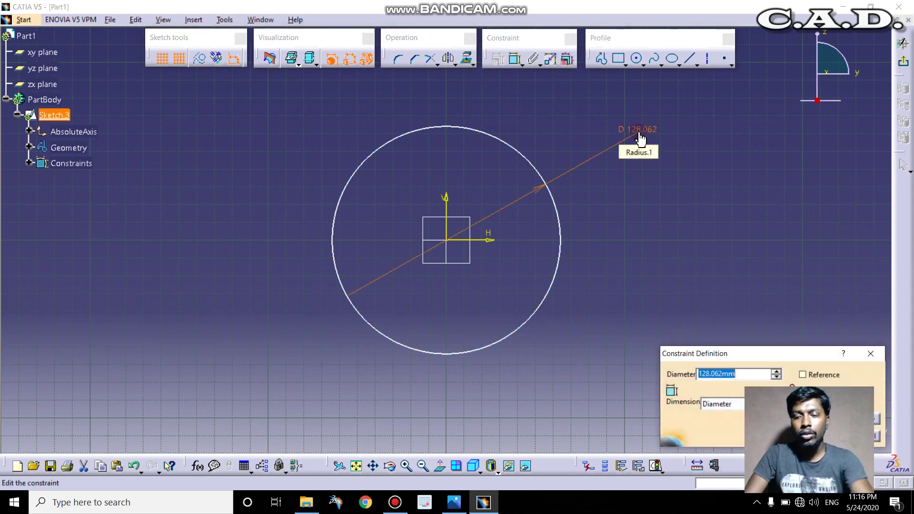
{"action": "type", "text": "120"}
{"action": "key", "text": "Return"}
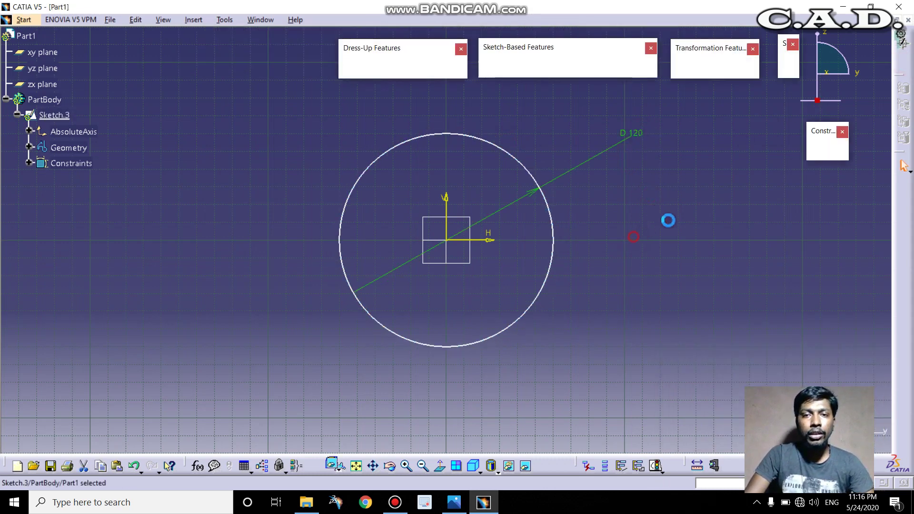
Step: Collapse the sketch's contents under PartBody in the specification tree
{"action": "left_click", "coordinate": [185, 178]}
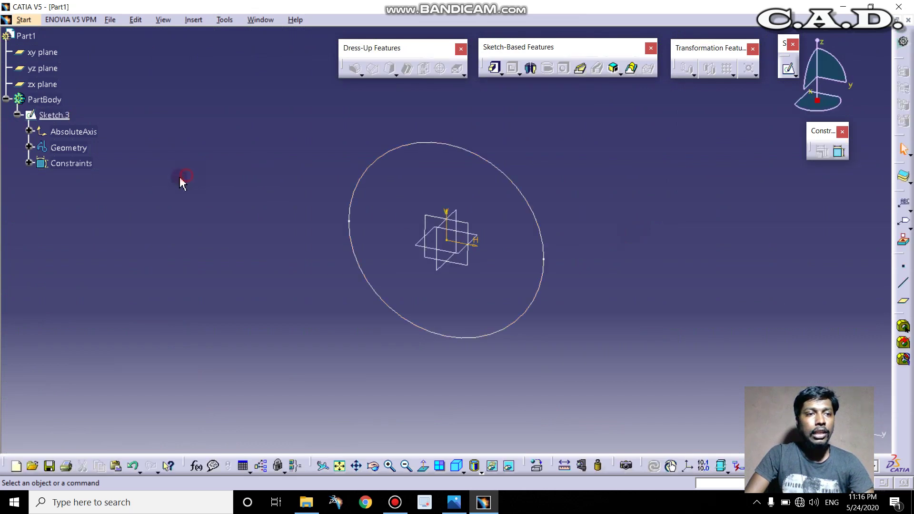
{"action": "left_click", "coordinate": [18, 115]}
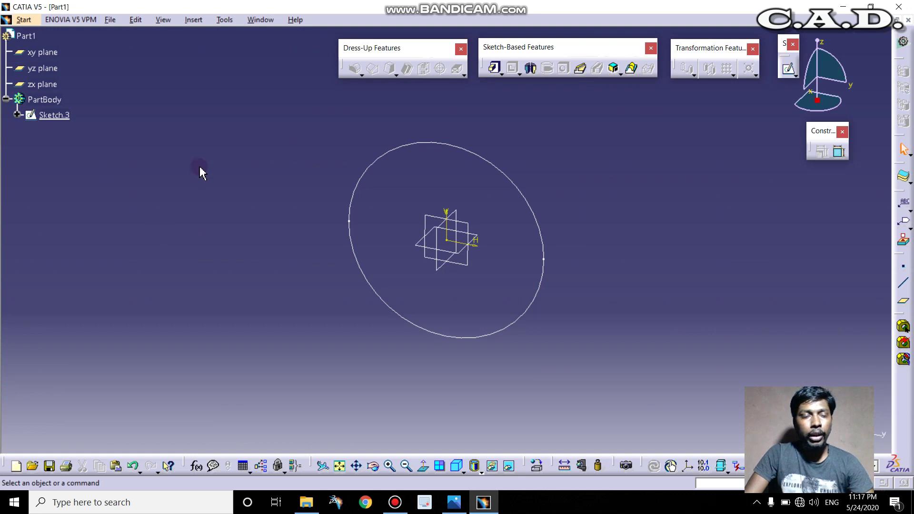
{"action": "middle_click_drag", "start_coordinate": [198, 171], "coordinate": [171, 204]}
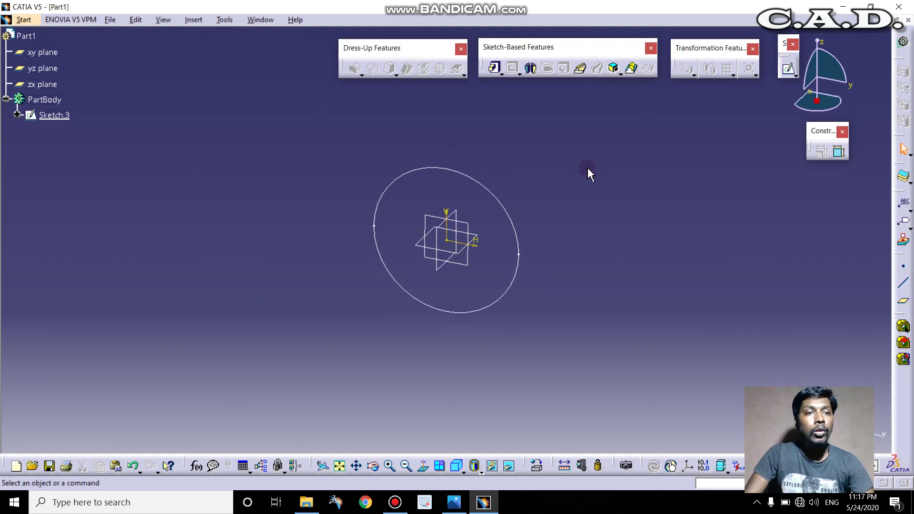
Step: Reopen the circle's sketch, set the diameter constraint to 100 mm and return to Part Design
{"action": "double_click", "coordinate": [504, 189]}
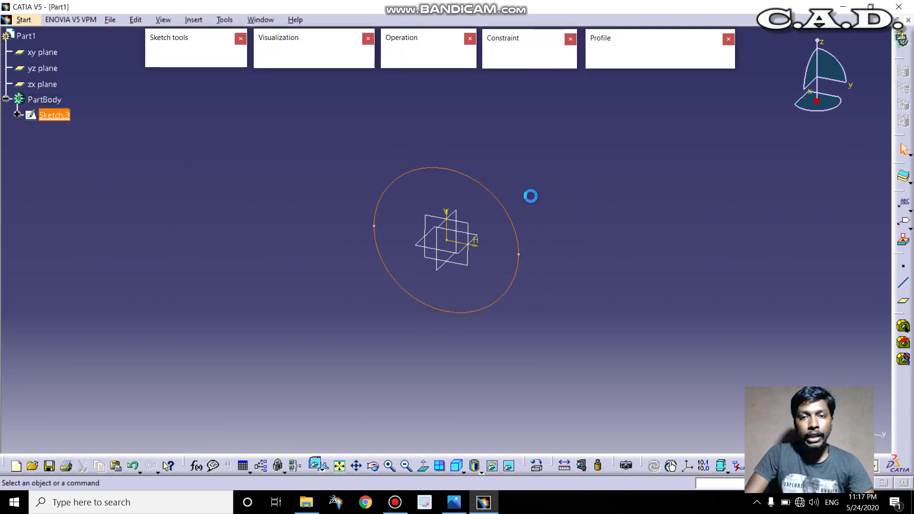
{"action": "left_click", "coordinate": [903, 61]}
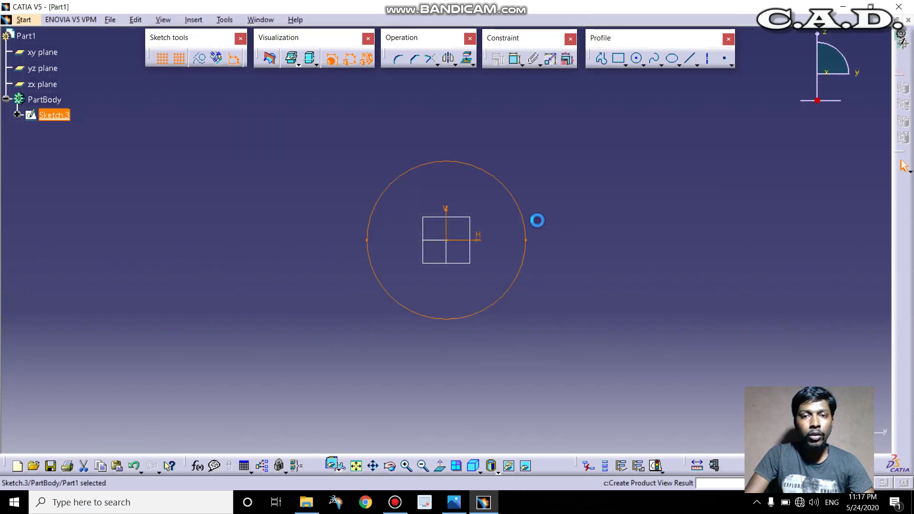
{"action": "double_click", "coordinate": [54, 115]}
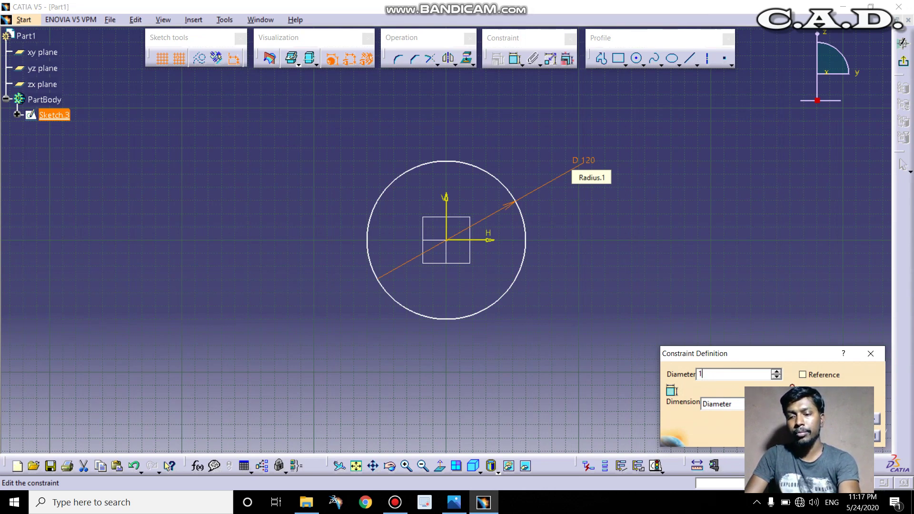
{"action": "key", "text": "Return"}
{"action": "left_click", "coordinate": [640, 171]}
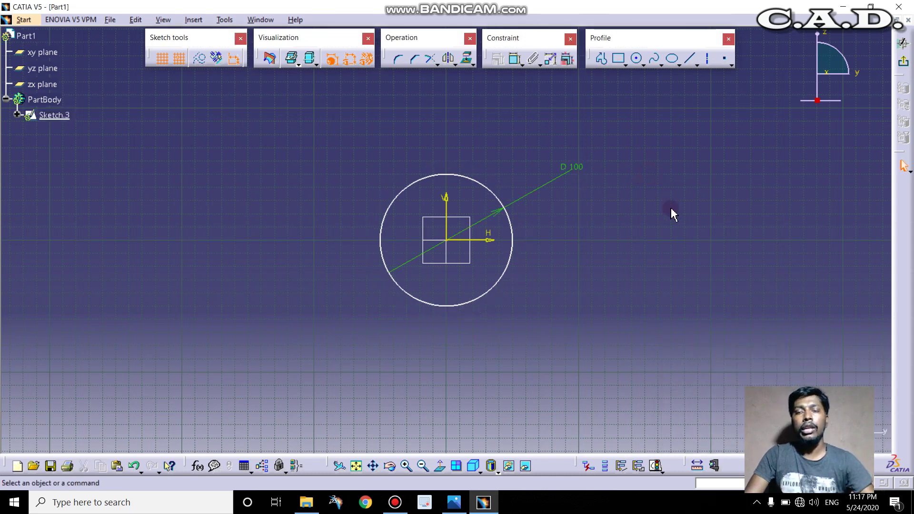
{"action": "left_click", "coordinate": [903, 62]}
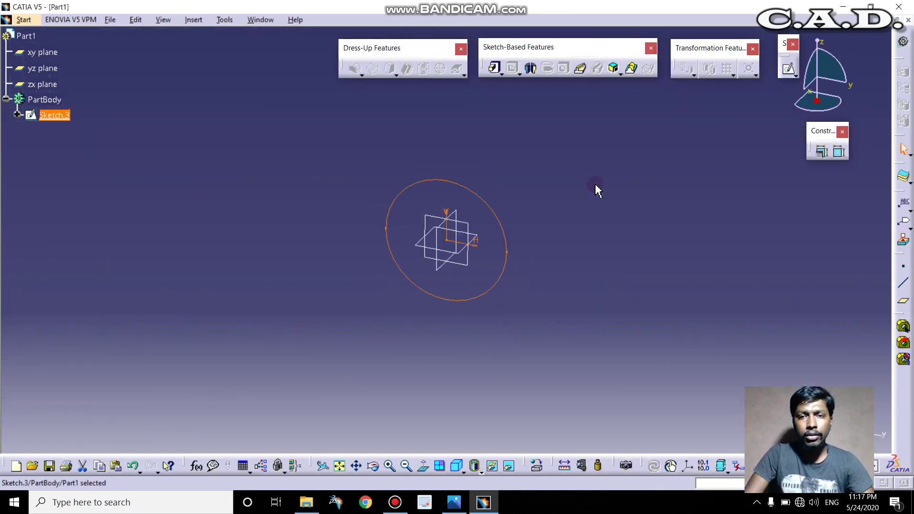
{"action": "left_click", "coordinate": [564, 208]}
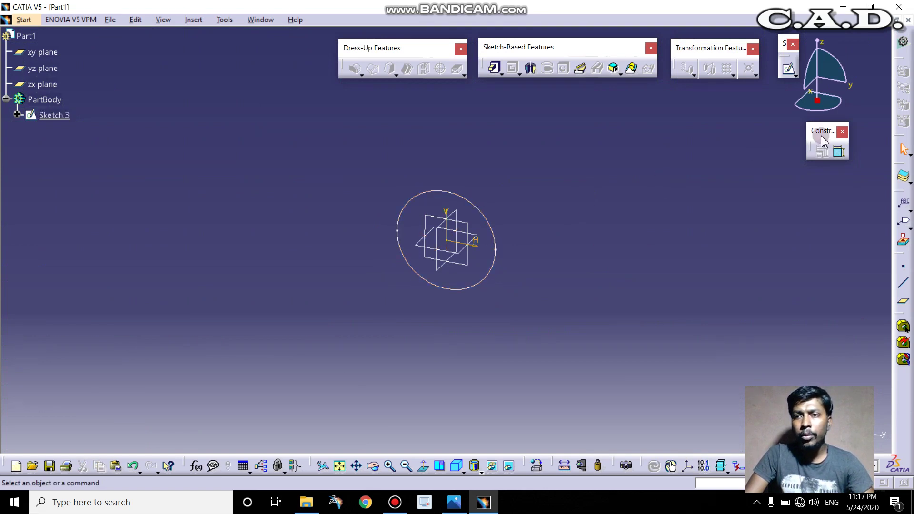
Step: Move the Constraints toolbar beside the Dress-Up Features toolbar and line both up with the Sketch-Based Features toolbar
{"action": "left_click_drag", "start_coordinate": [823, 140], "coordinate": [300, 61]}
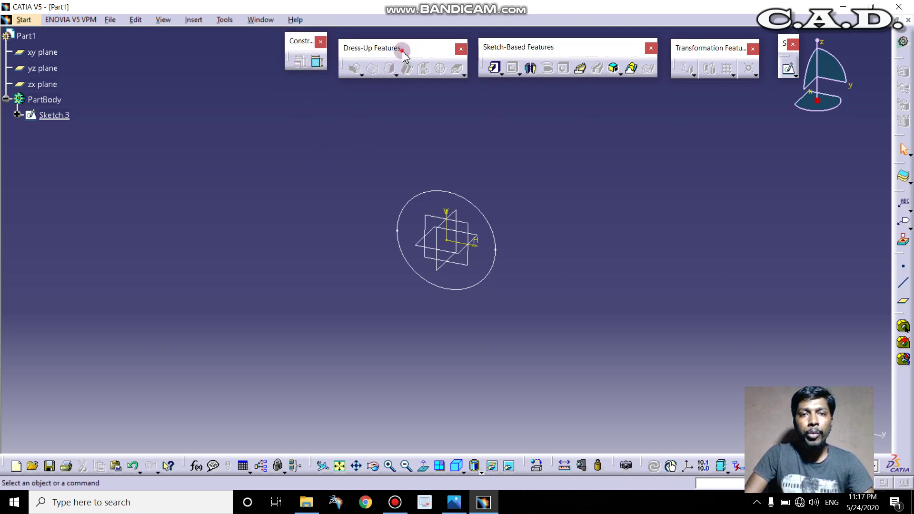
{"action": "left_click_drag", "start_coordinate": [402, 52], "coordinate": [405, 51]}
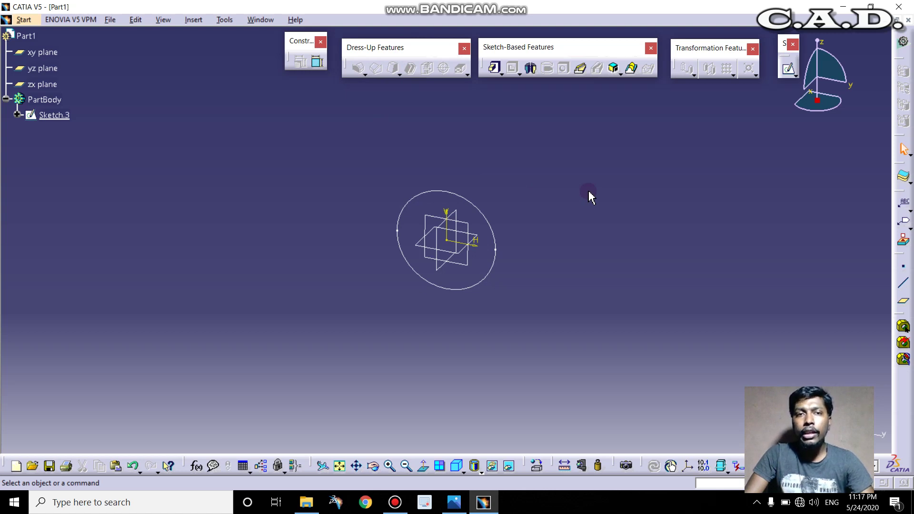
{"action": "mouse_move", "coordinate": [298, 44]}
{"action": "left_mouse_down"}
{"action": "mouse_move", "coordinate": [302, 66]}
{"action": "mouse_move", "coordinate": [296, 48]}
{"action": "left_mouse_up"}
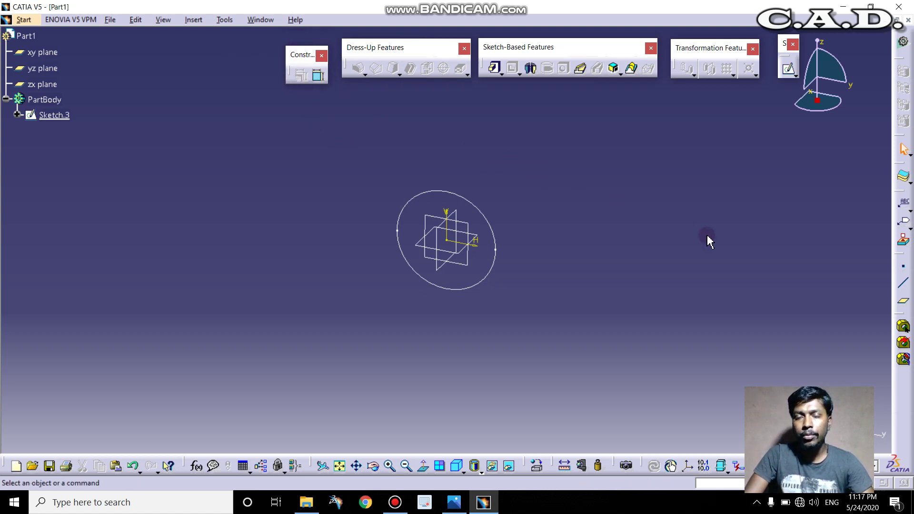